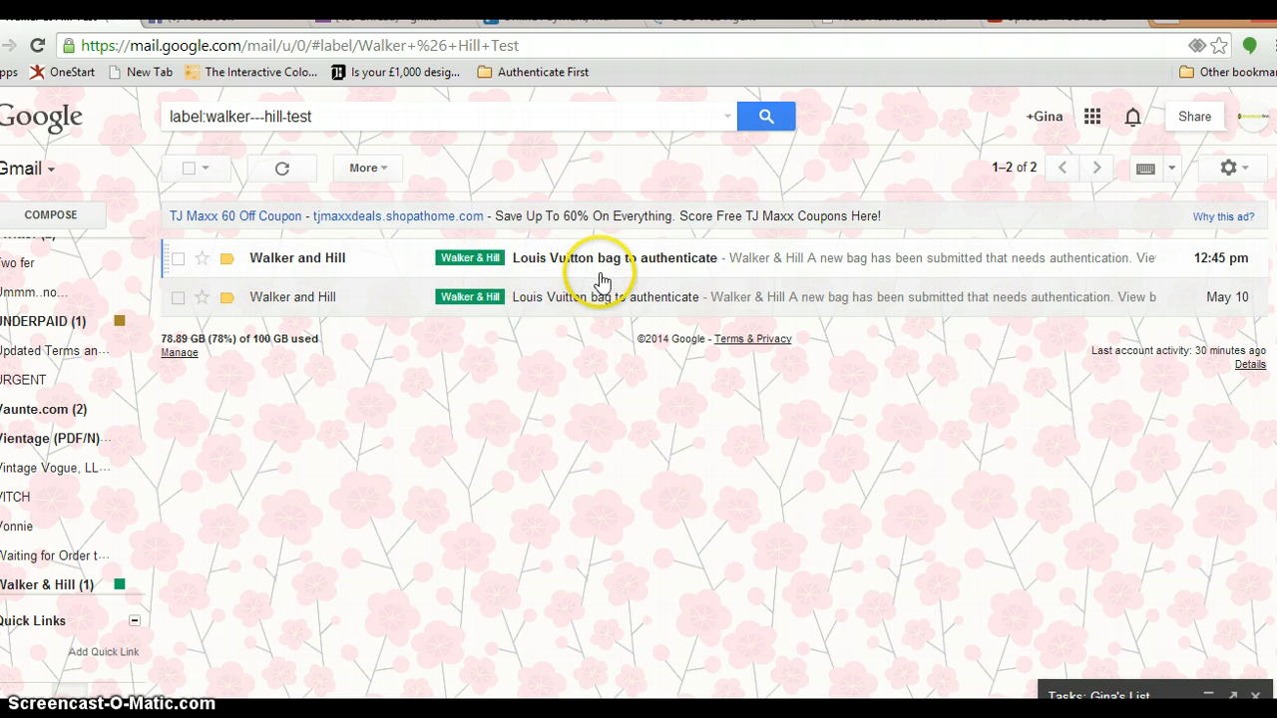
Open the newest "Louis Vuitton bag to authenticate" email and follow its link to the bag's item page
click(692, 259)
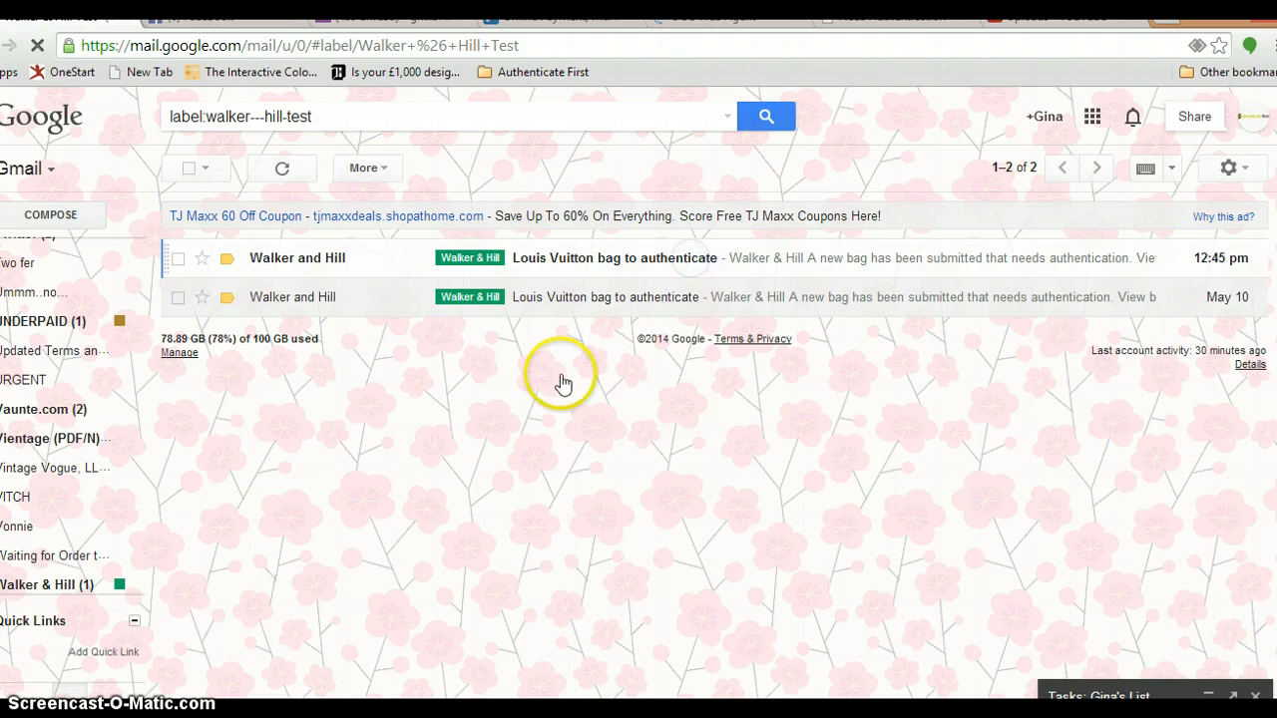
scroll(639, 397, down, 2)
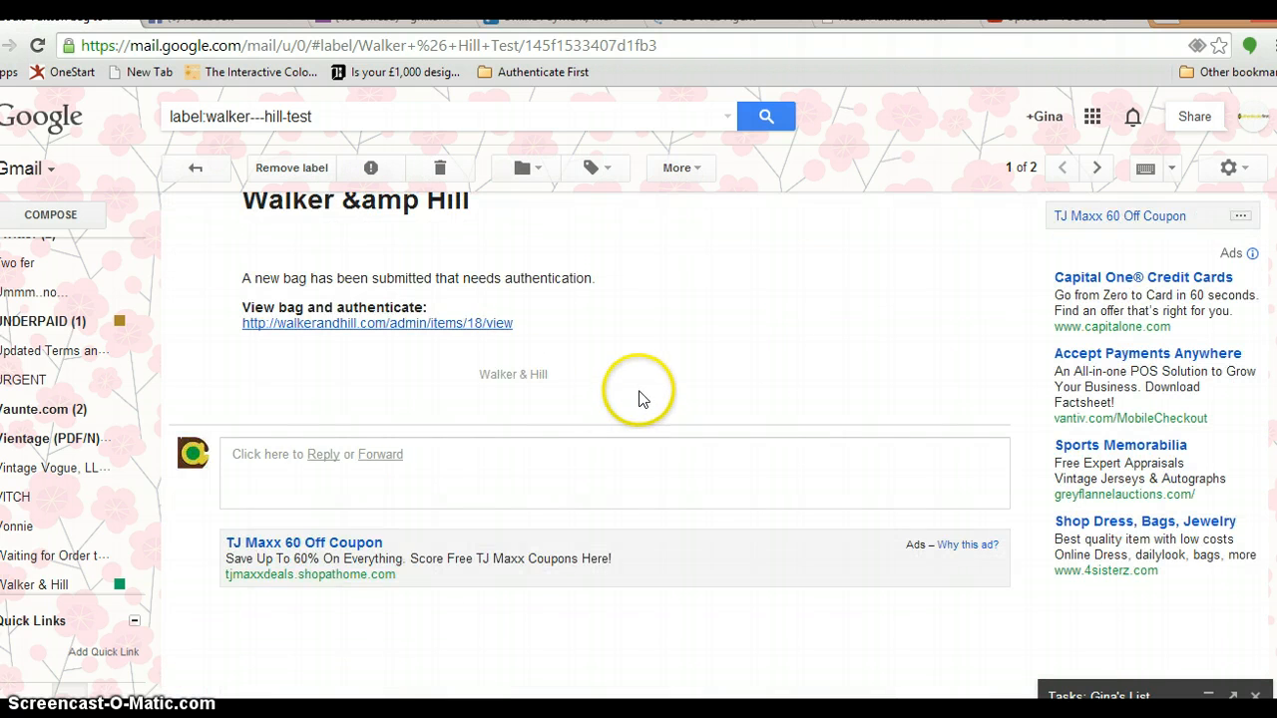
scroll(639, 397, up, 1)
click(419, 421)
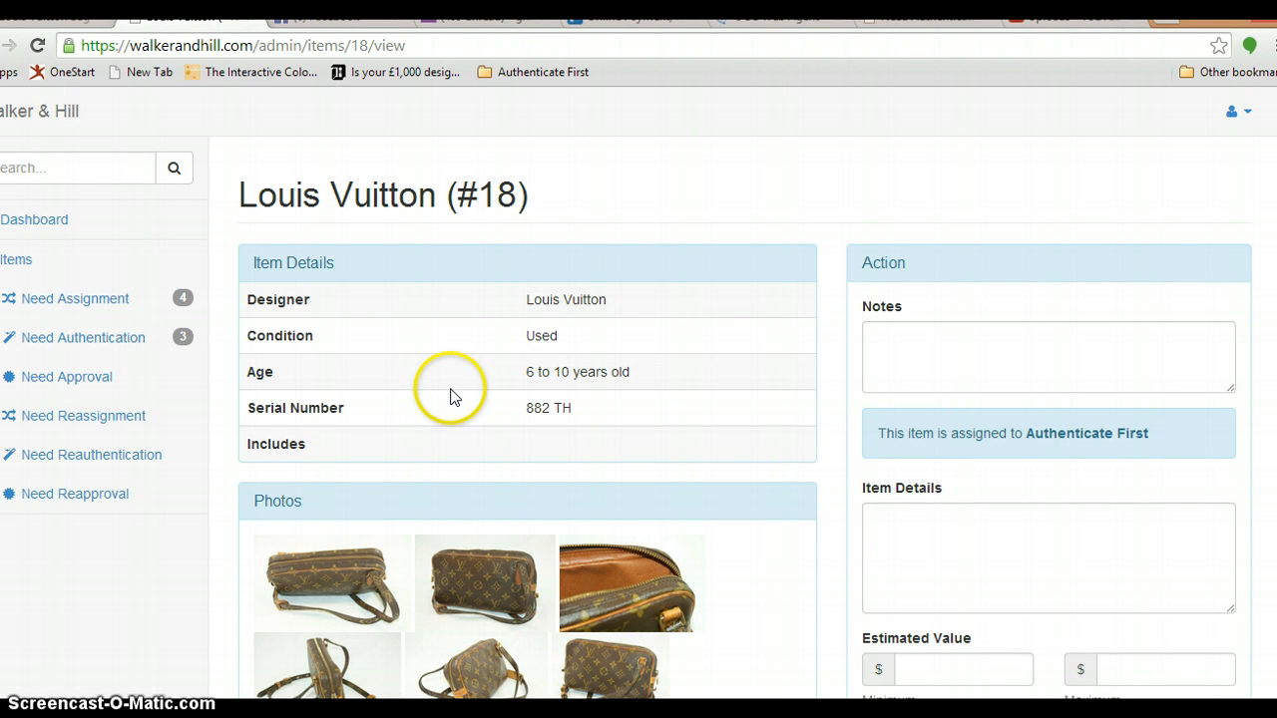
Review the bag's item details, submitted photos and the authentication action form
scroll(454, 395, down, 2)
scroll(451, 397, up, 2)
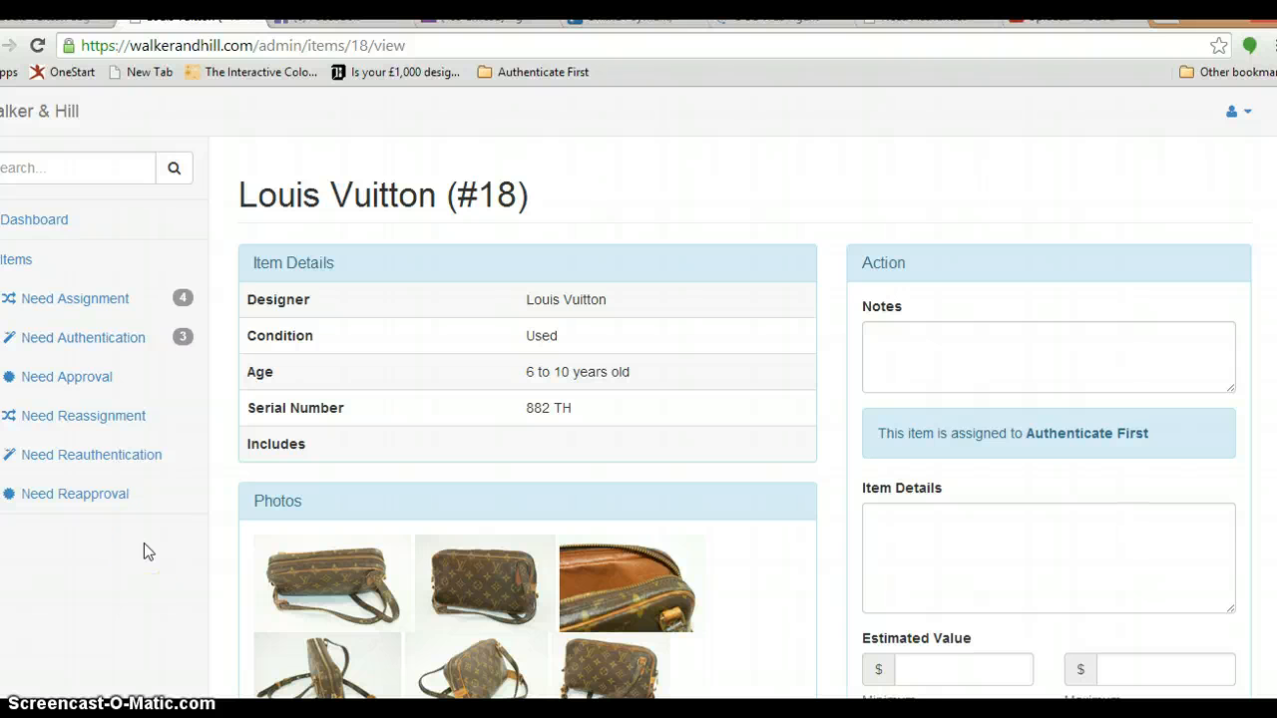
scroll(143, 551, down, 3)
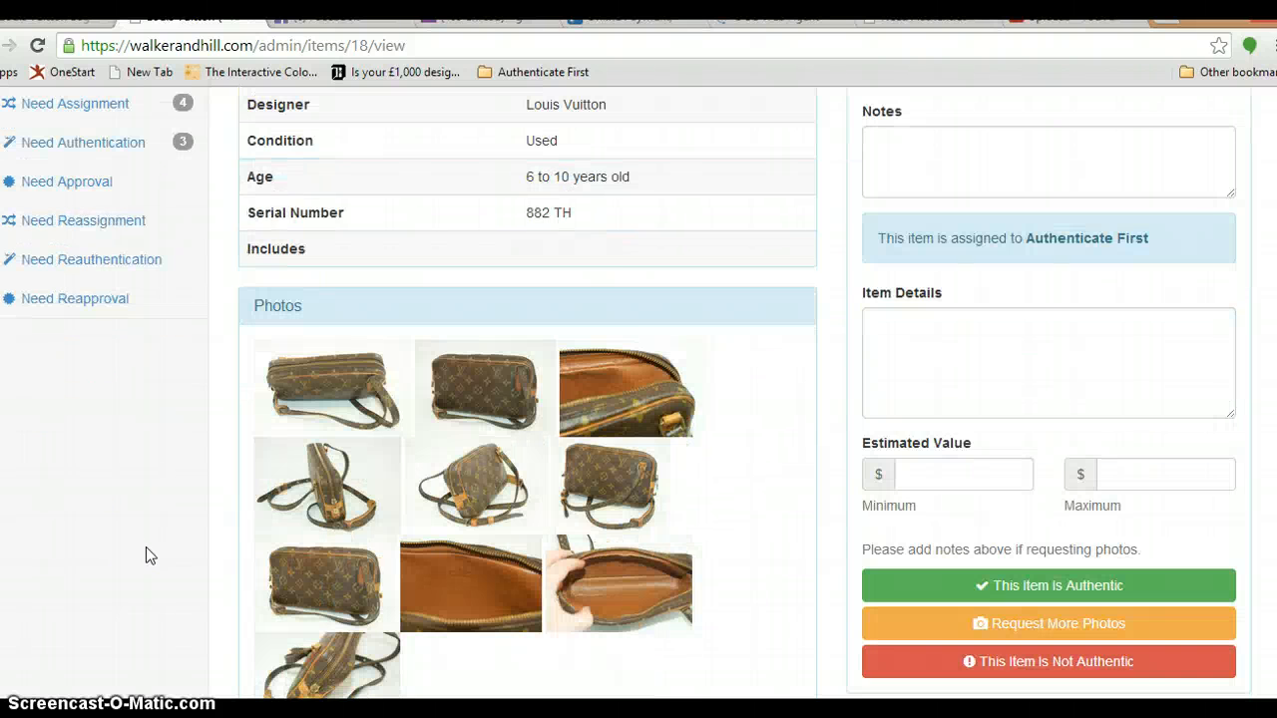
scroll(145, 556, up, 1)
scroll(276, 518, down, 2)
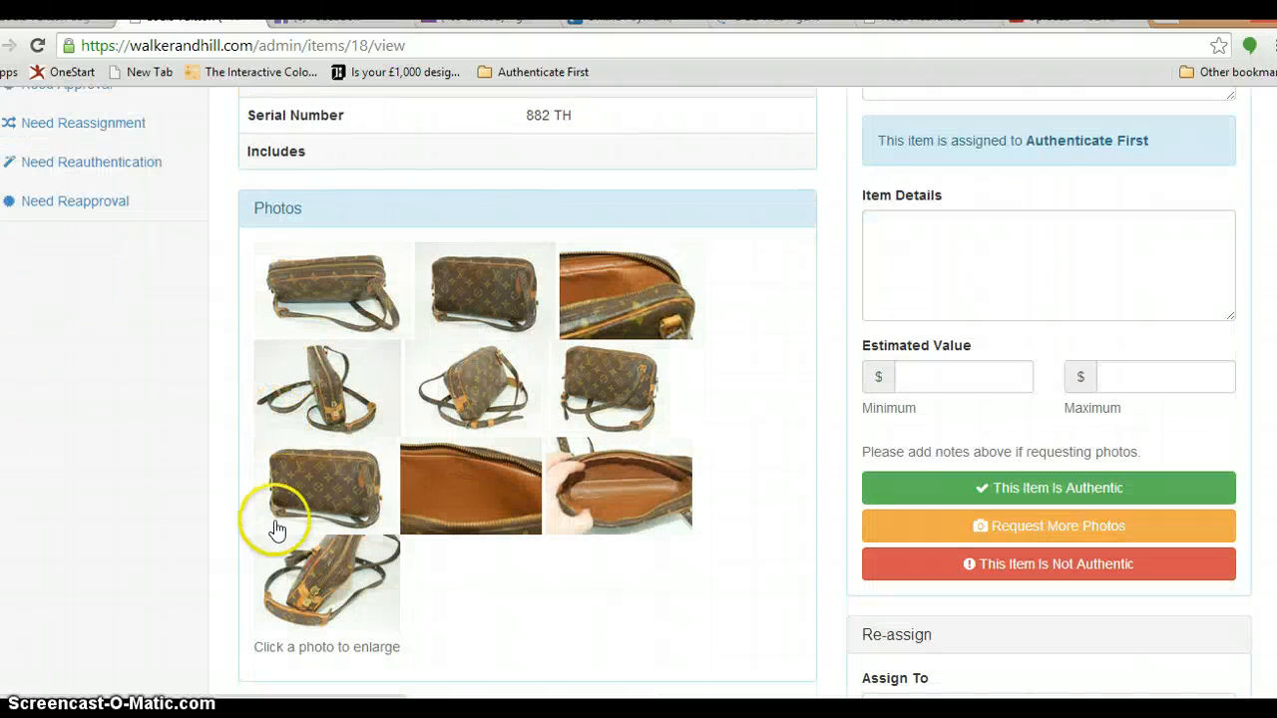
scroll(489, 551, up, 1)
scroll(518, 534, up, 1)
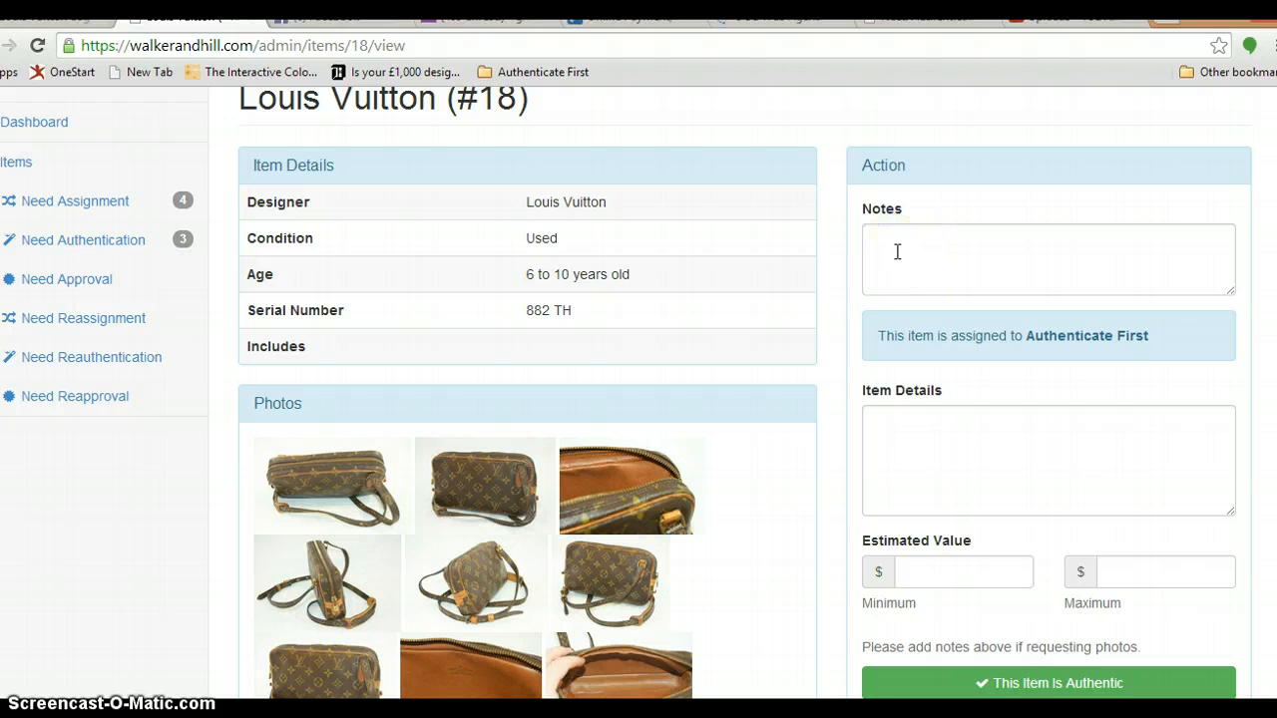
scroll(897, 251, down, 2)
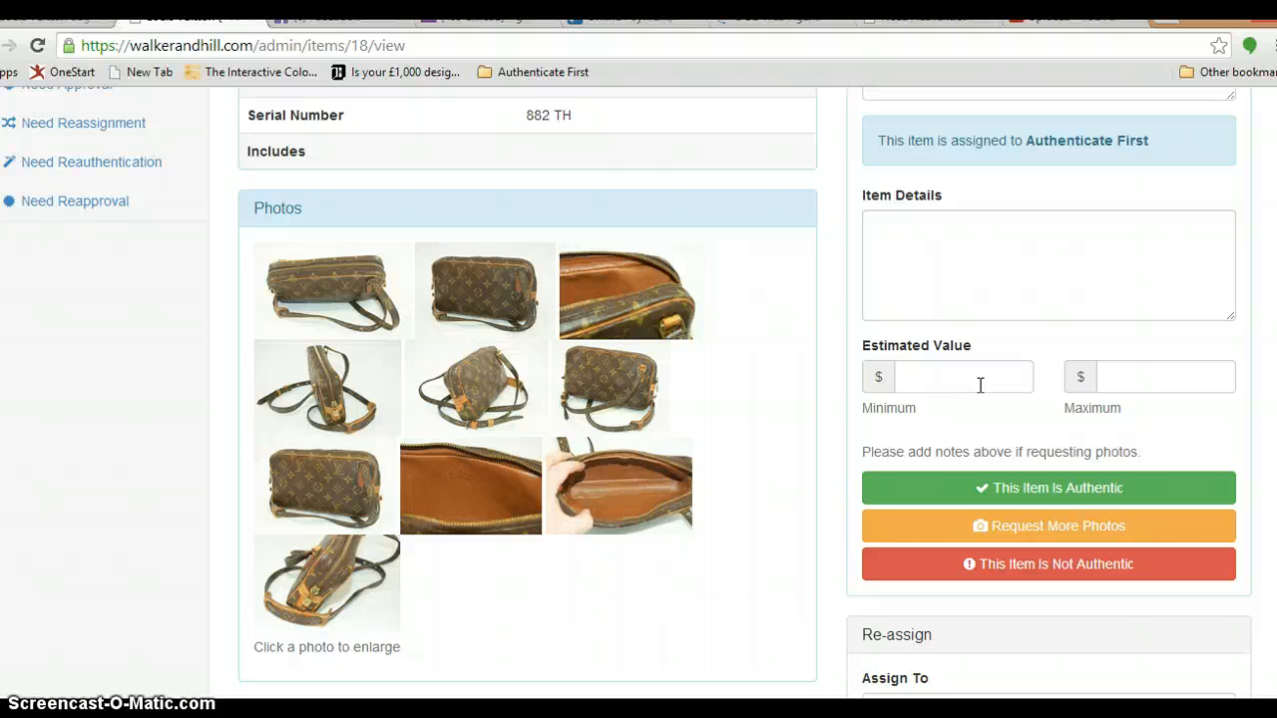
scroll(983, 381, up, 1)
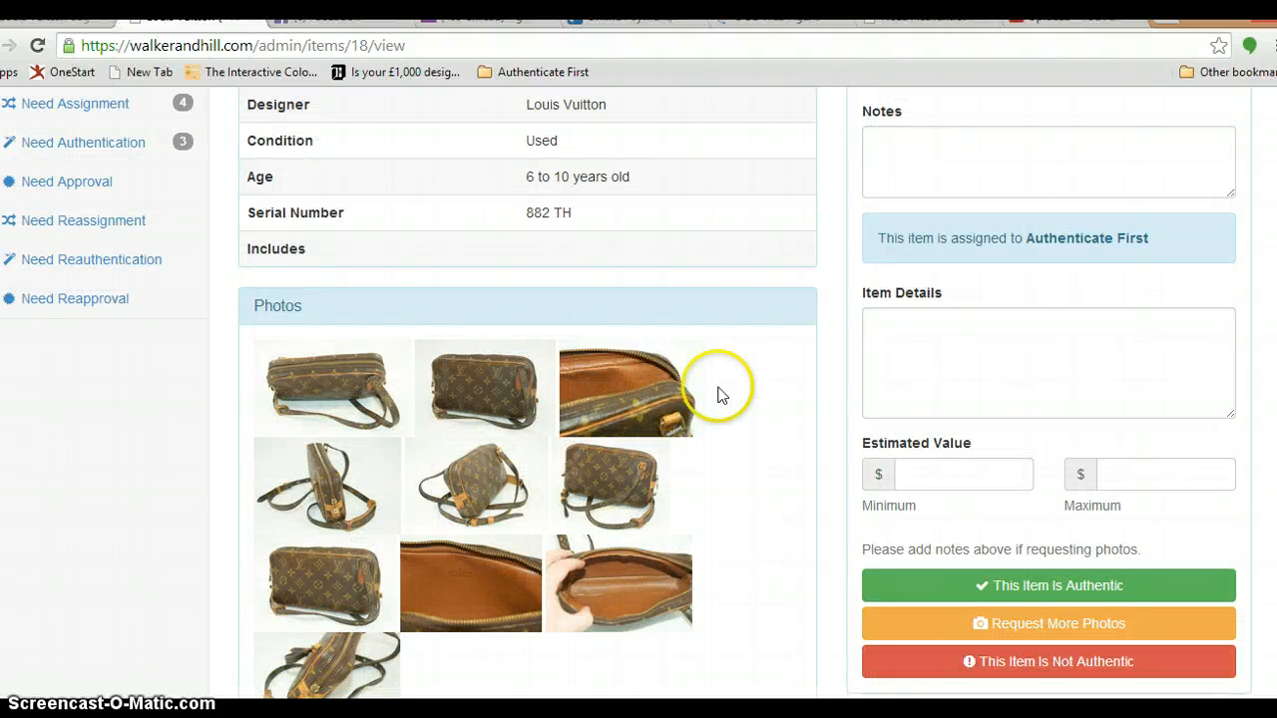
scroll(713, 396, down, 1)
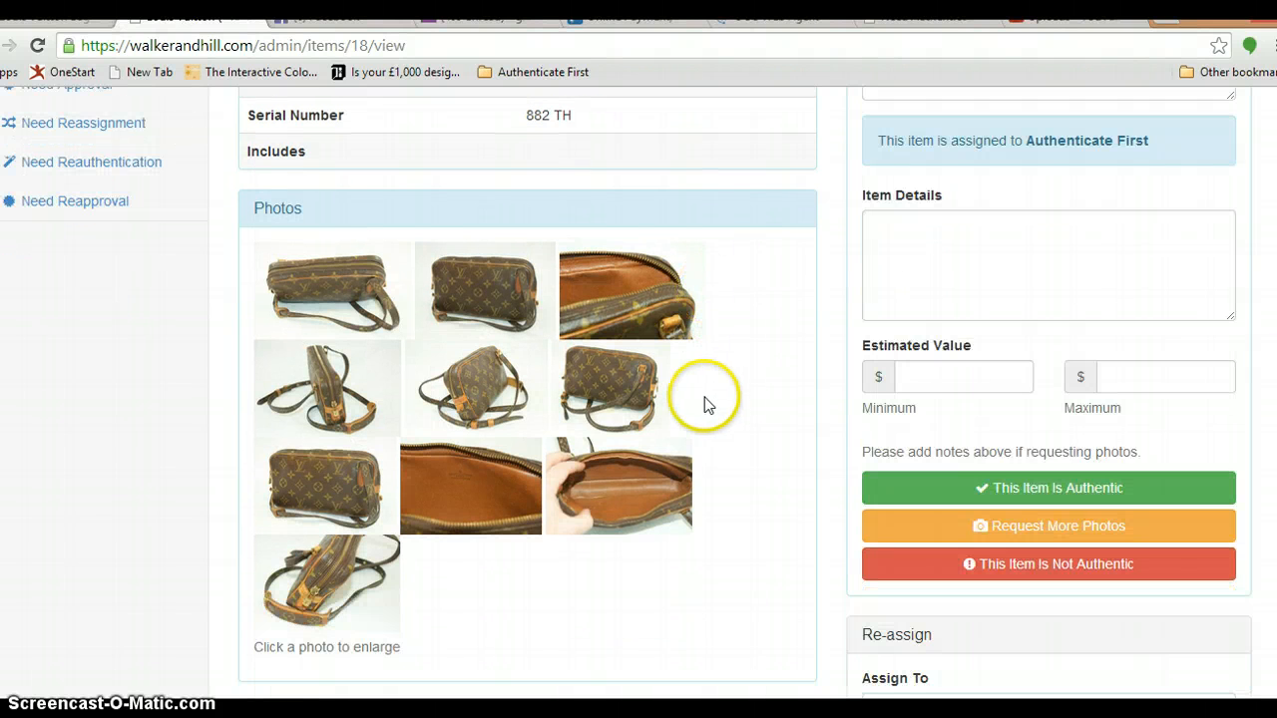
Enlarge the interior photo with the brand stamp, compare it with the adjacent interior photo, and close the viewer
click(449, 488)
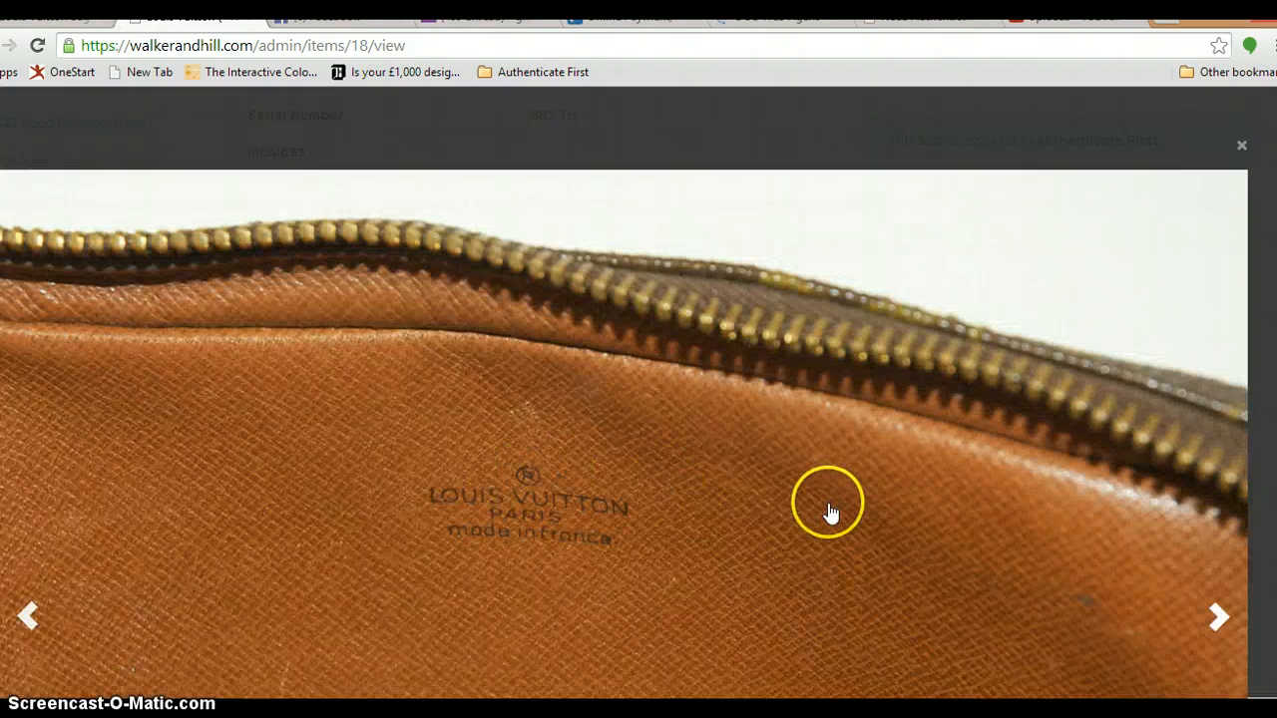
click(1219, 616)
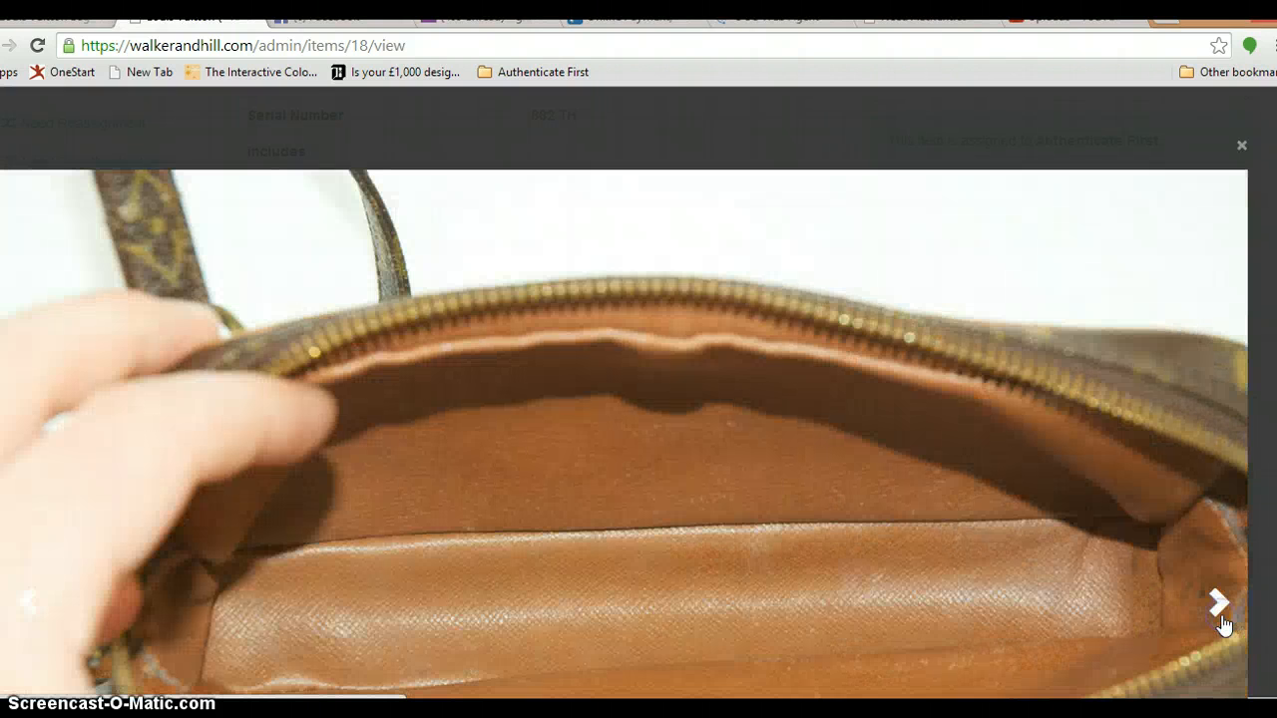
click(33, 604)
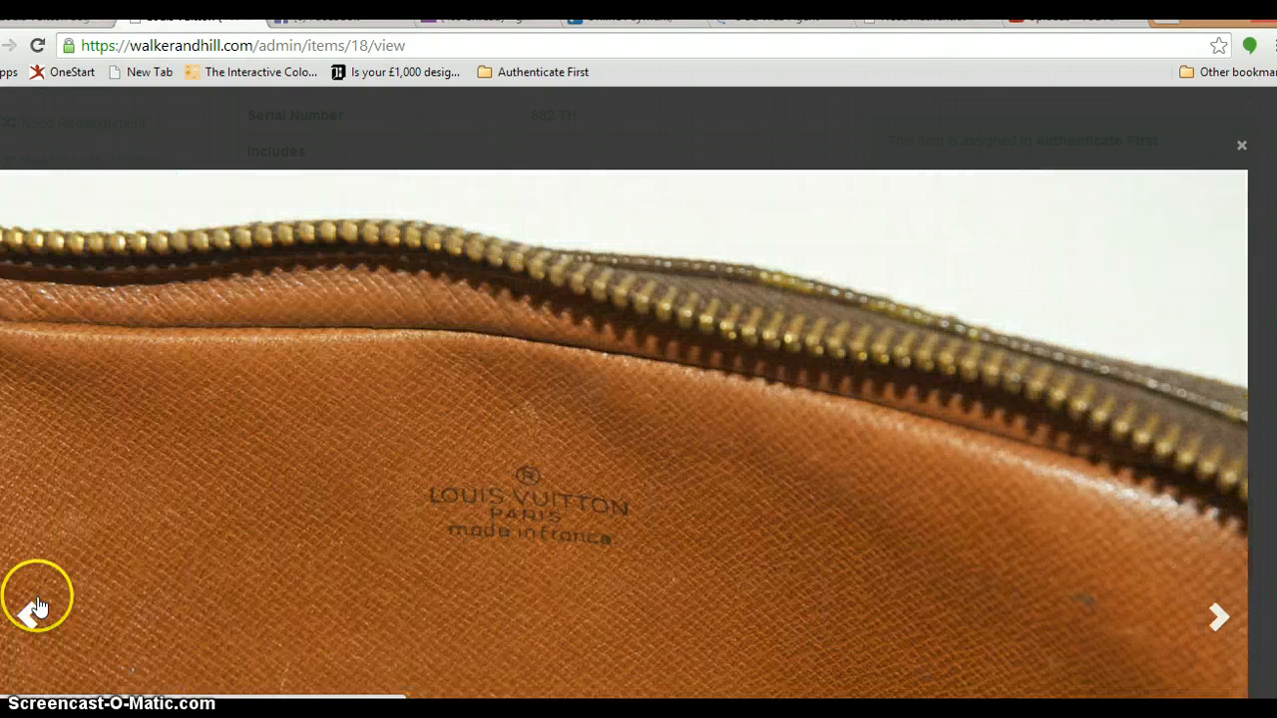
click(1242, 146)
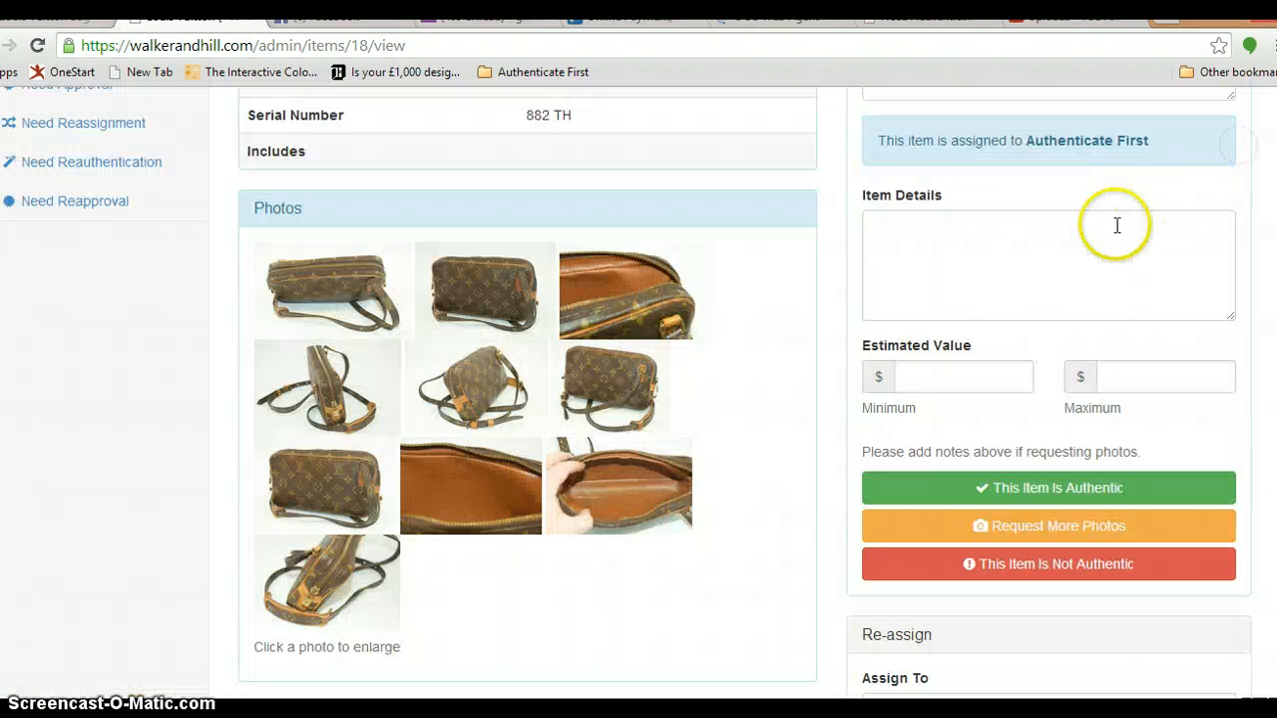
Enter "Please take a photo of the date code (located in the pocket)" in the item's notes
scroll(1112, 226, up, 1)
click(943, 163)
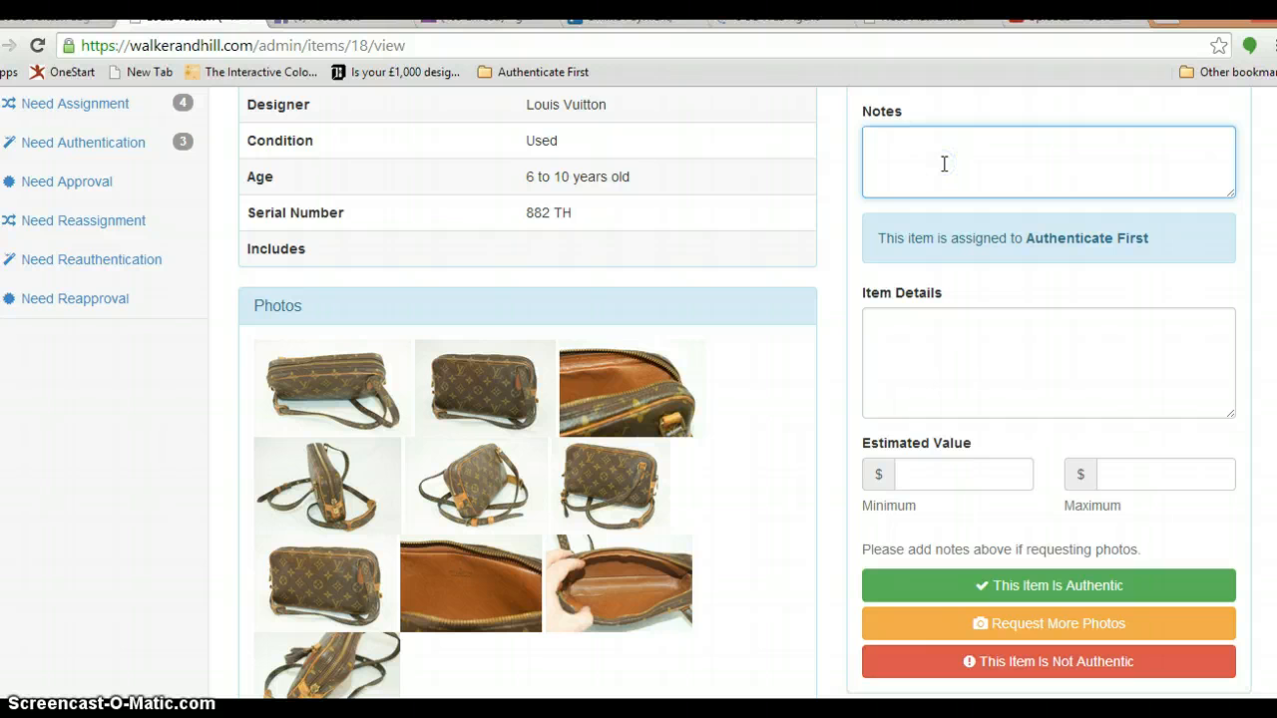
text(Please take a photo of the date co)
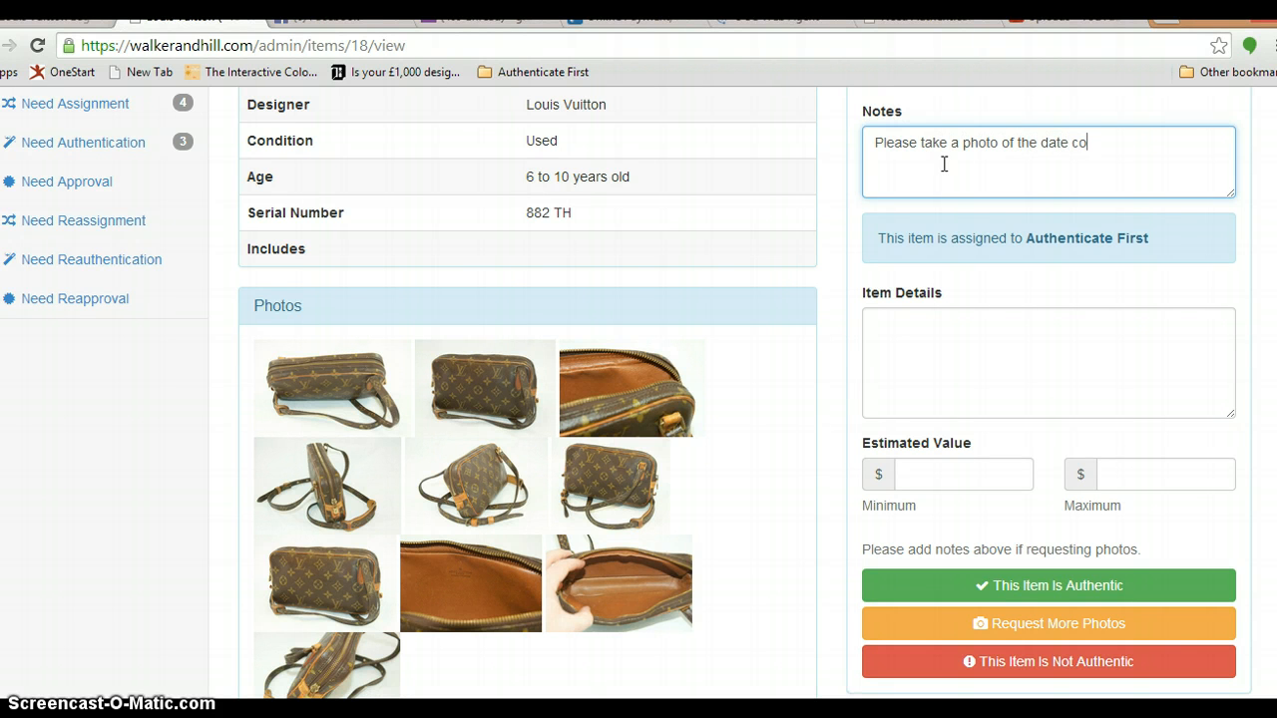
text(de)
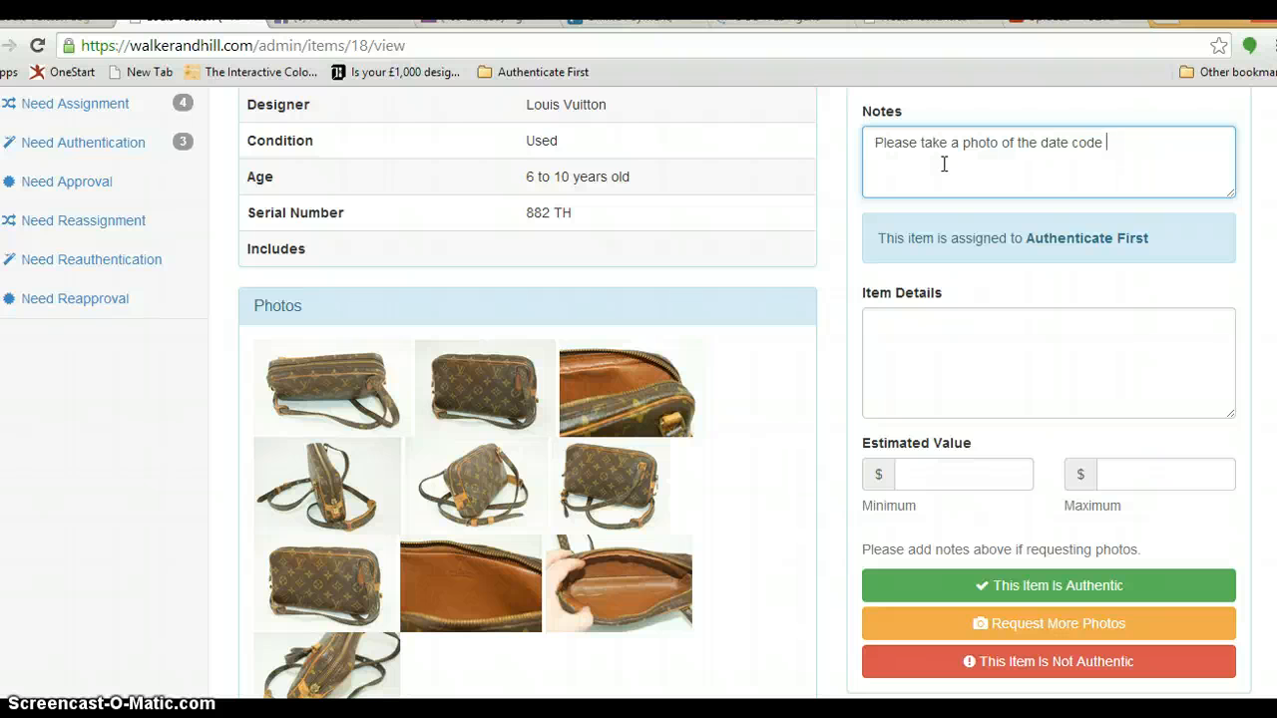
text((located)
text(in the pocket))
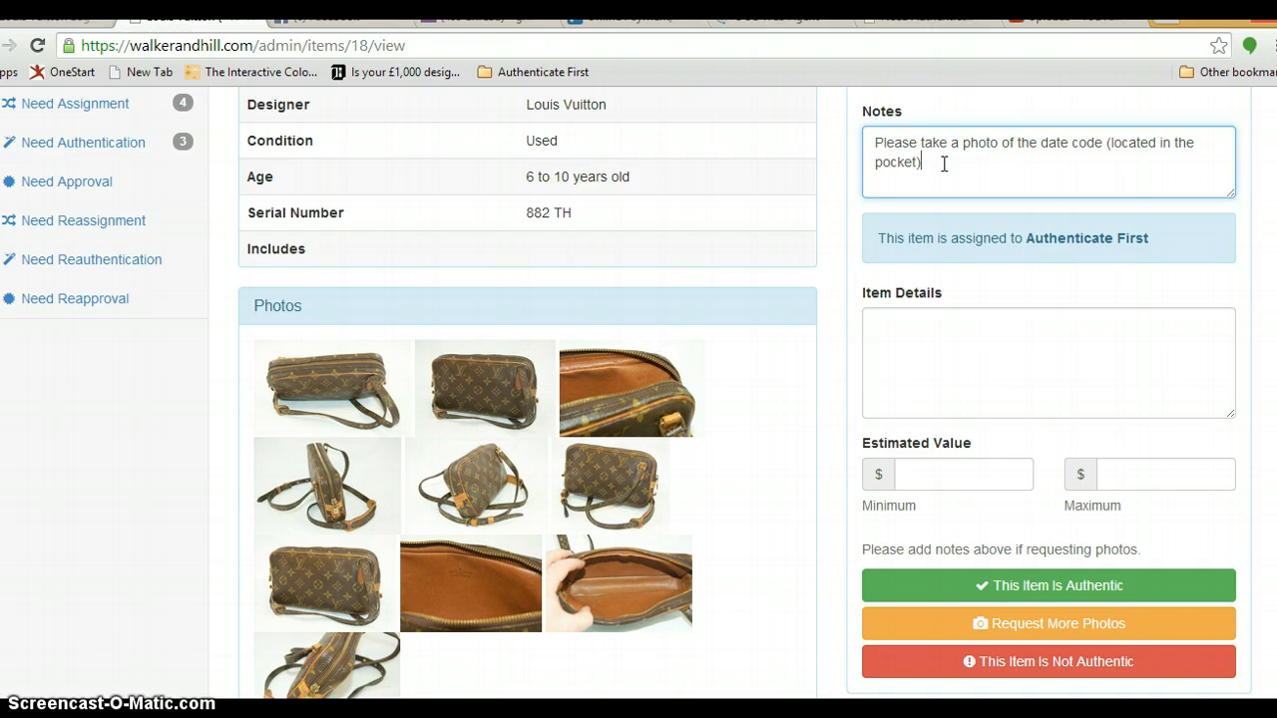
click(957, 168)
scroll(1004, 263, down, 2)
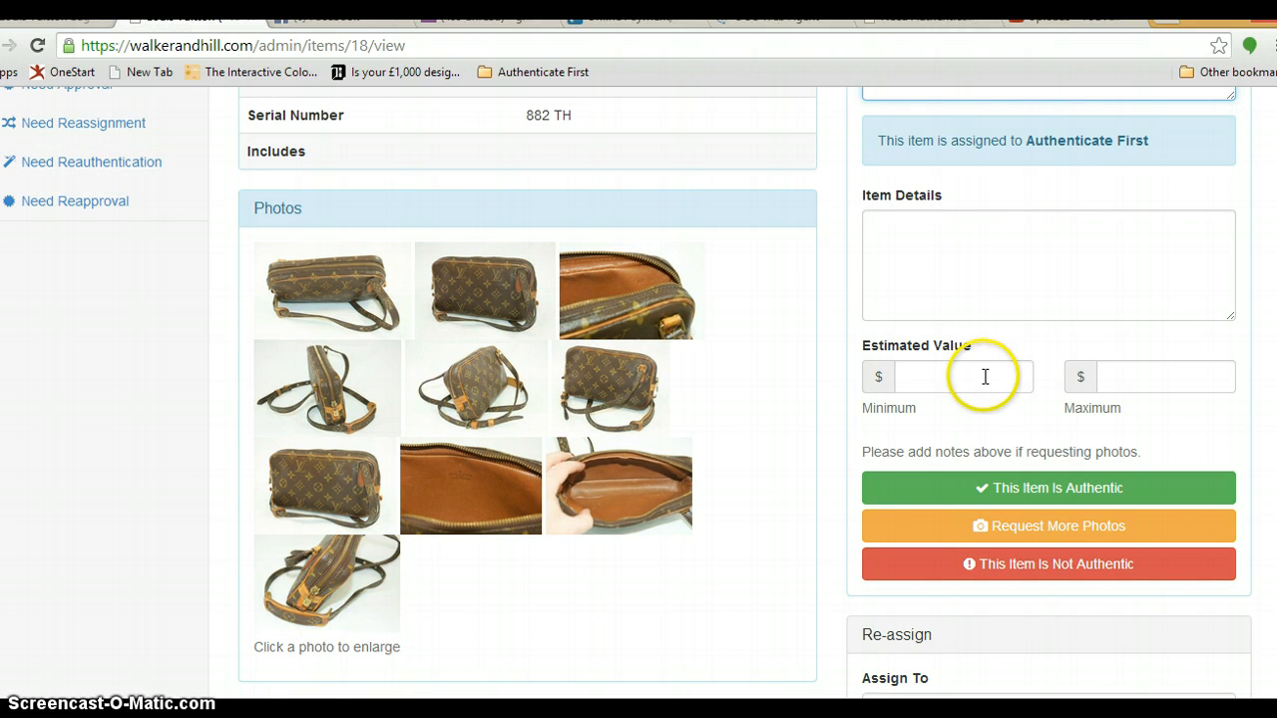
scroll(977, 382, up, 2)
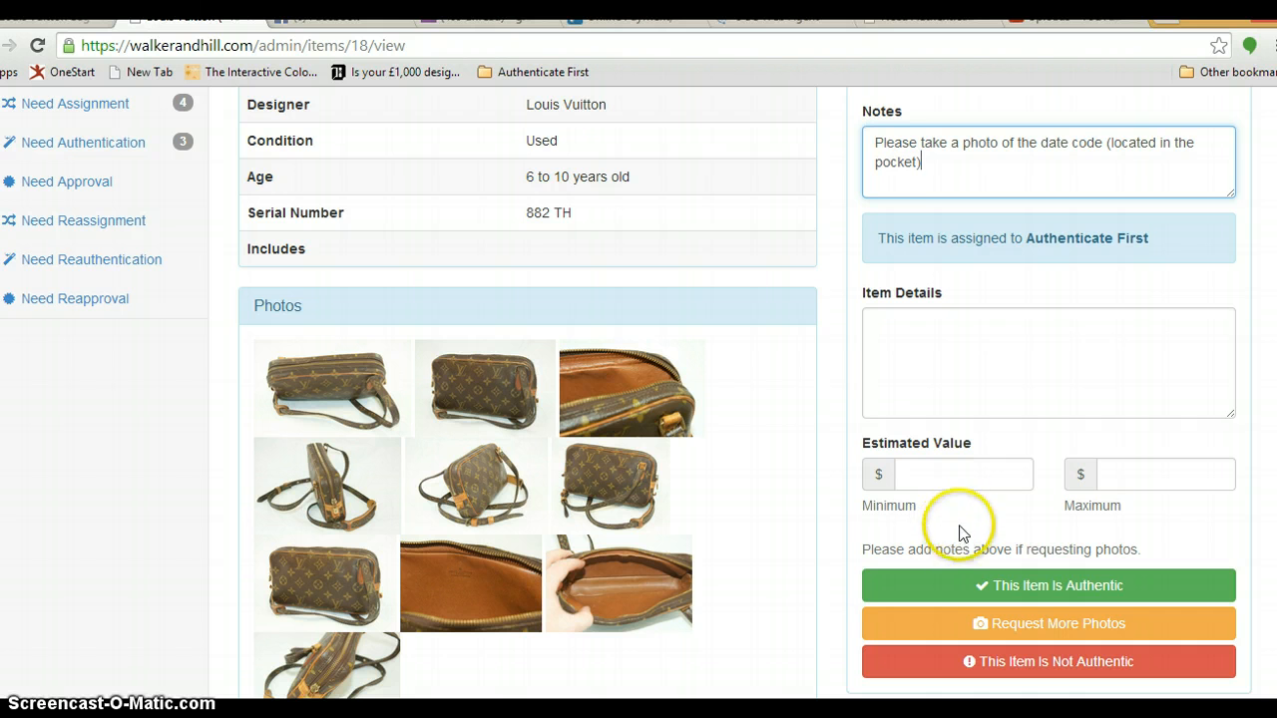
Clear the notes and try to request more photos without any notes
drag(942, 167, 834, 135)
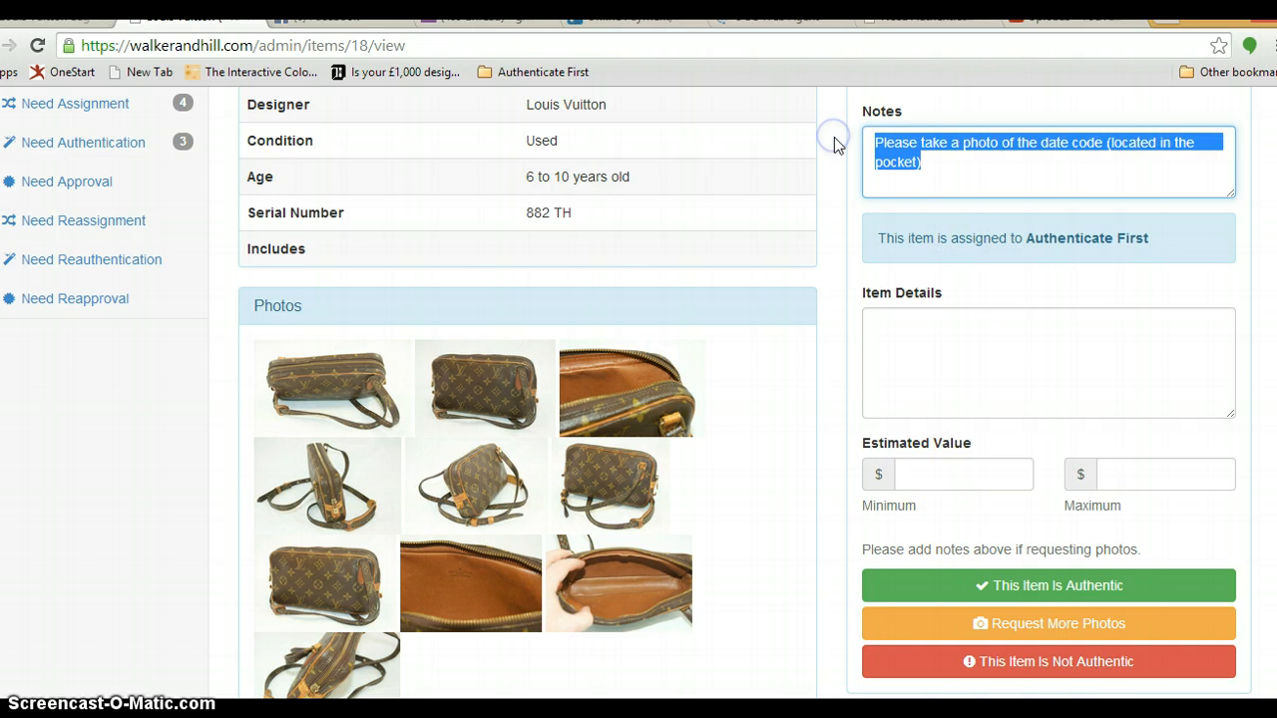
key(BackSpace)
click(1009, 623)
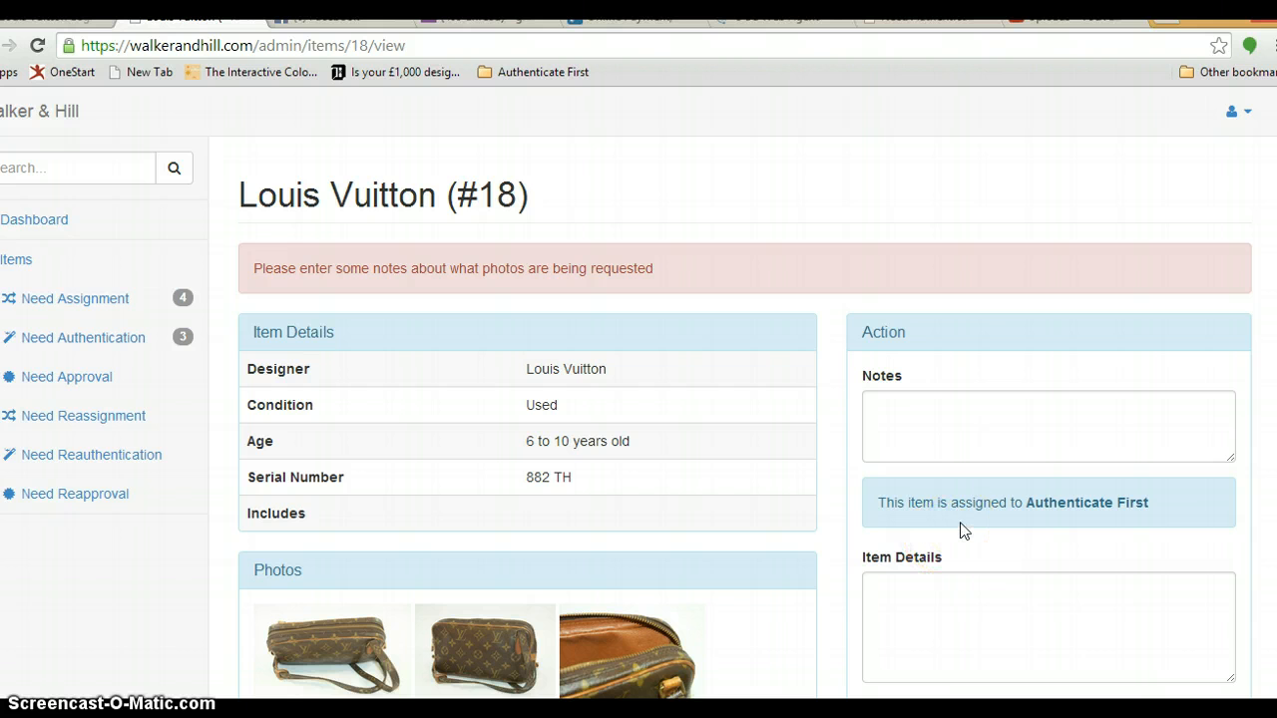
Examine the page notice and the action form's instruction about adding notes when requesting photos
scroll(963, 529, down, 3)
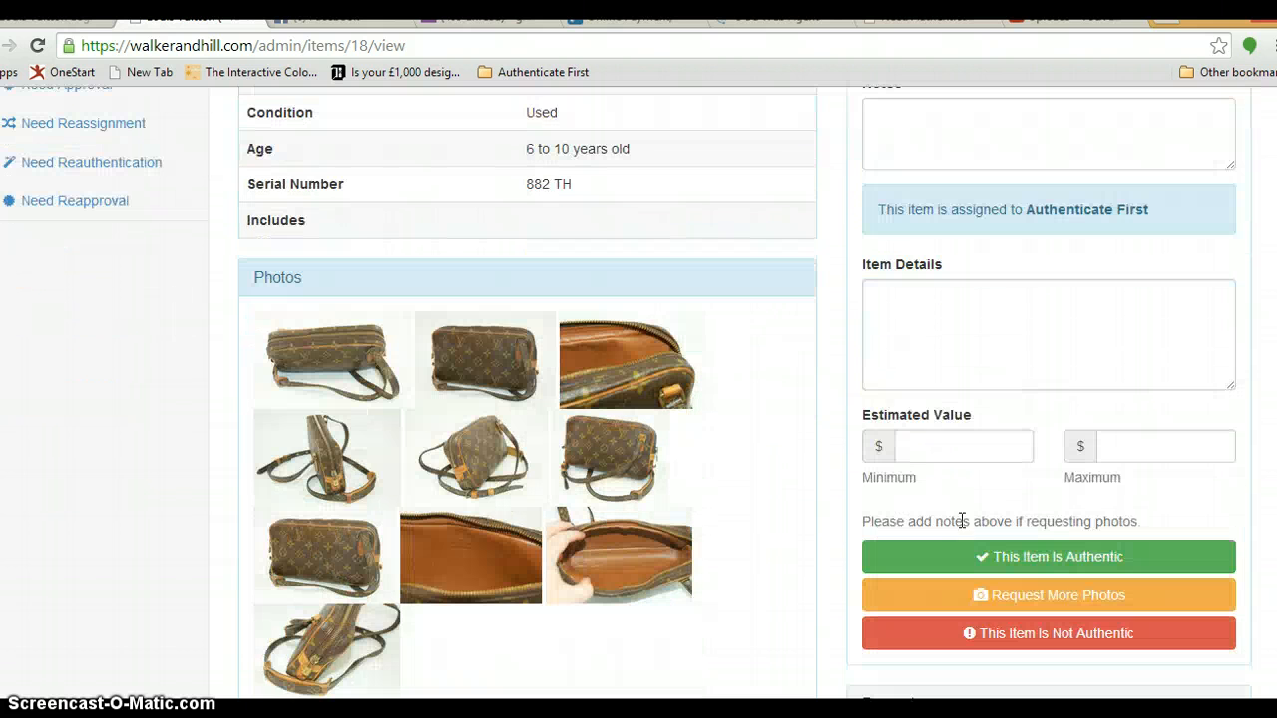
click(943, 516)
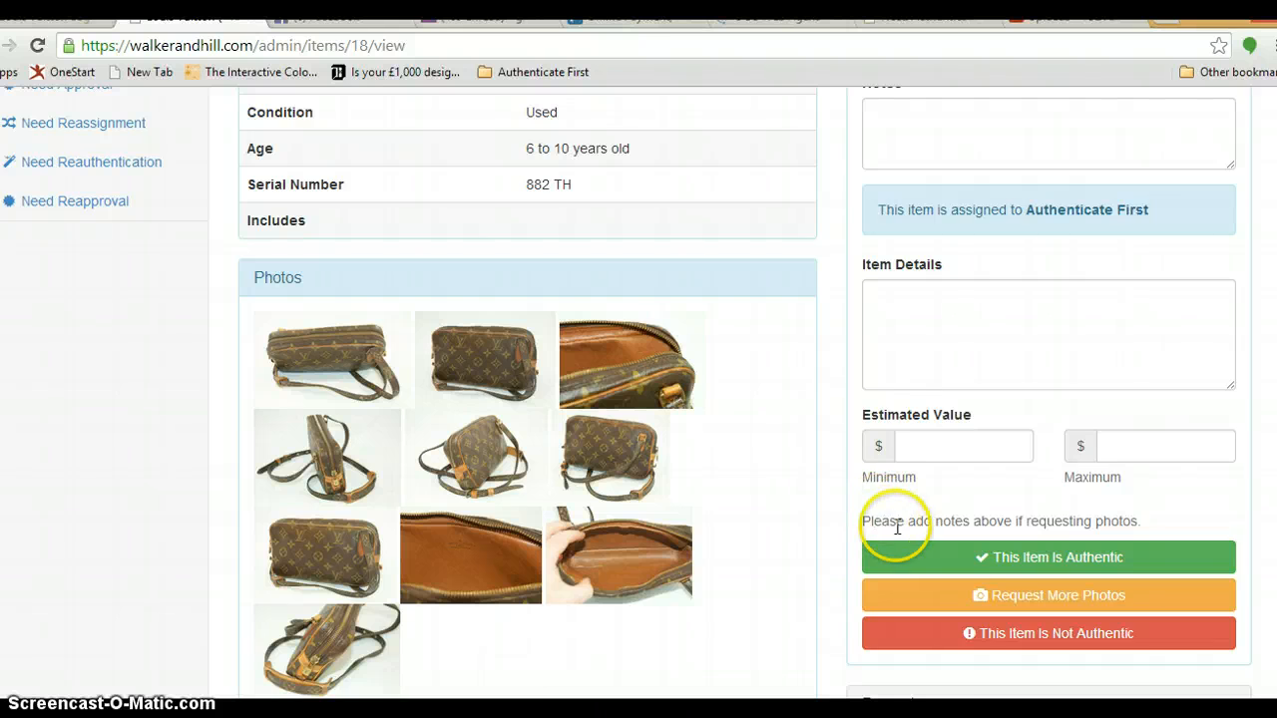
scroll(893, 531, up, 1)
scroll(885, 521, up, 1)
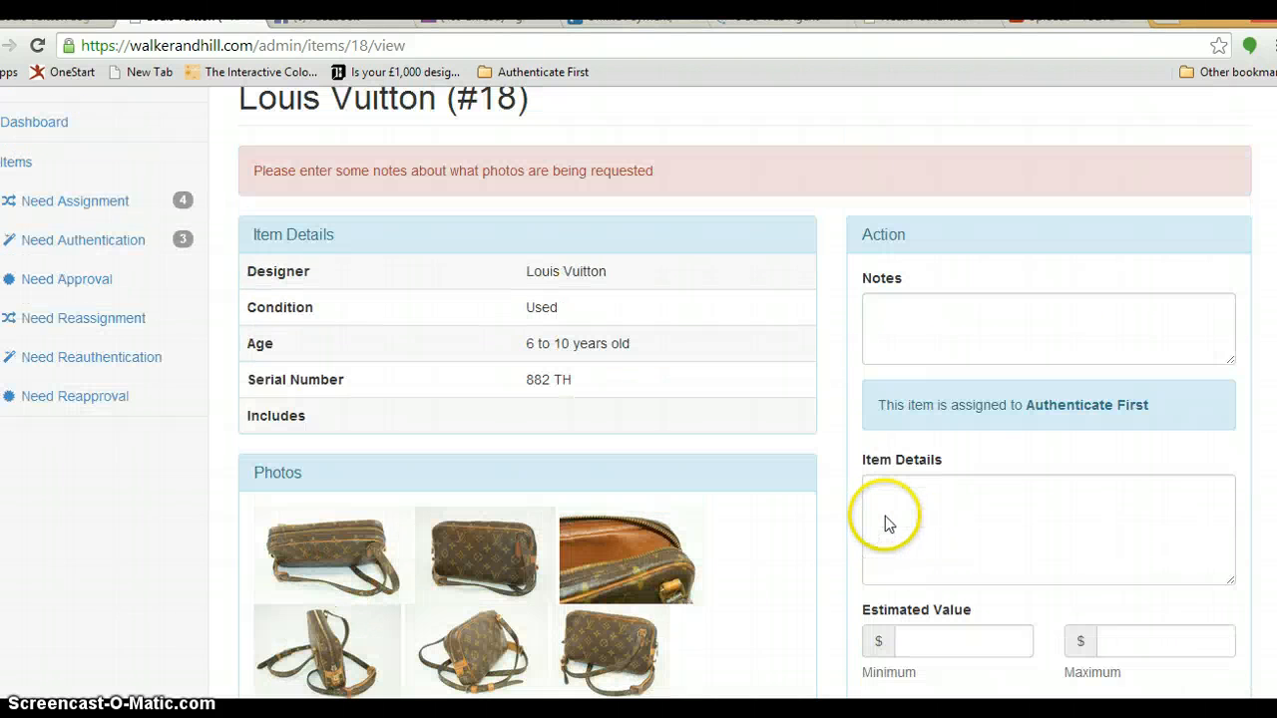
scroll(872, 532, up, 1)
scroll(873, 532, down, 2)
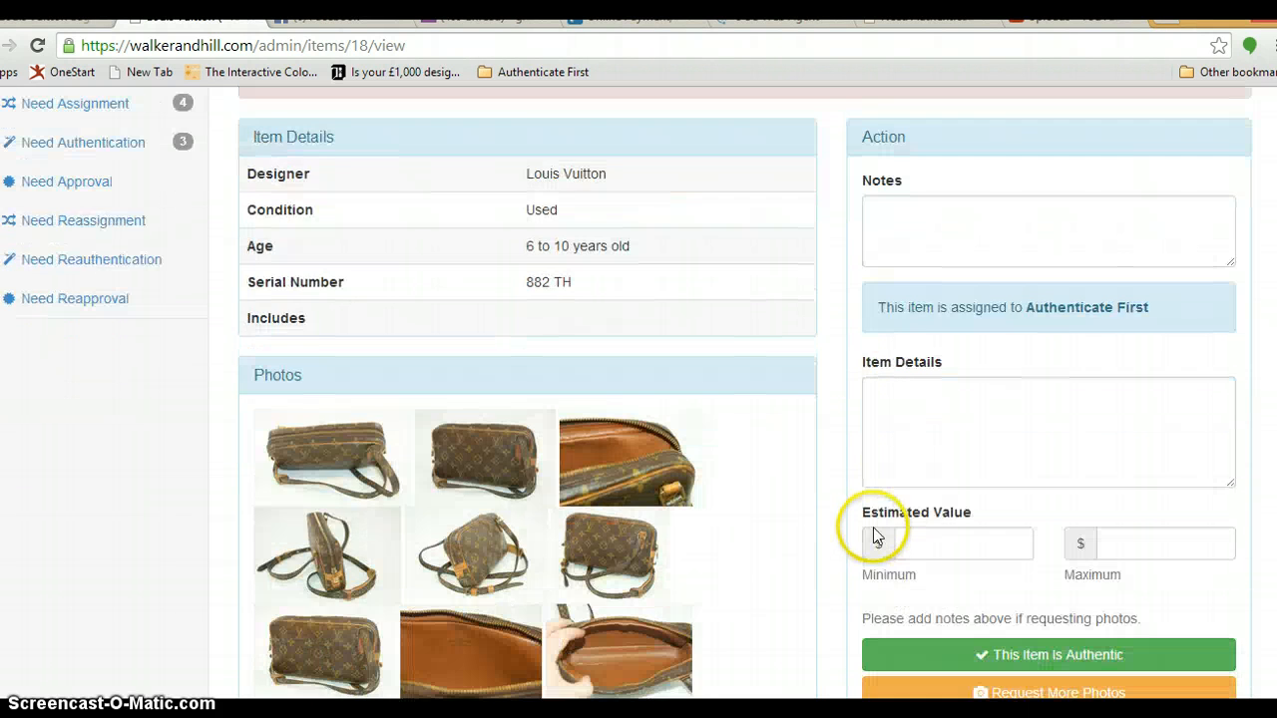
scroll(863, 535, down, 2)
scroll(858, 533, up, 1)
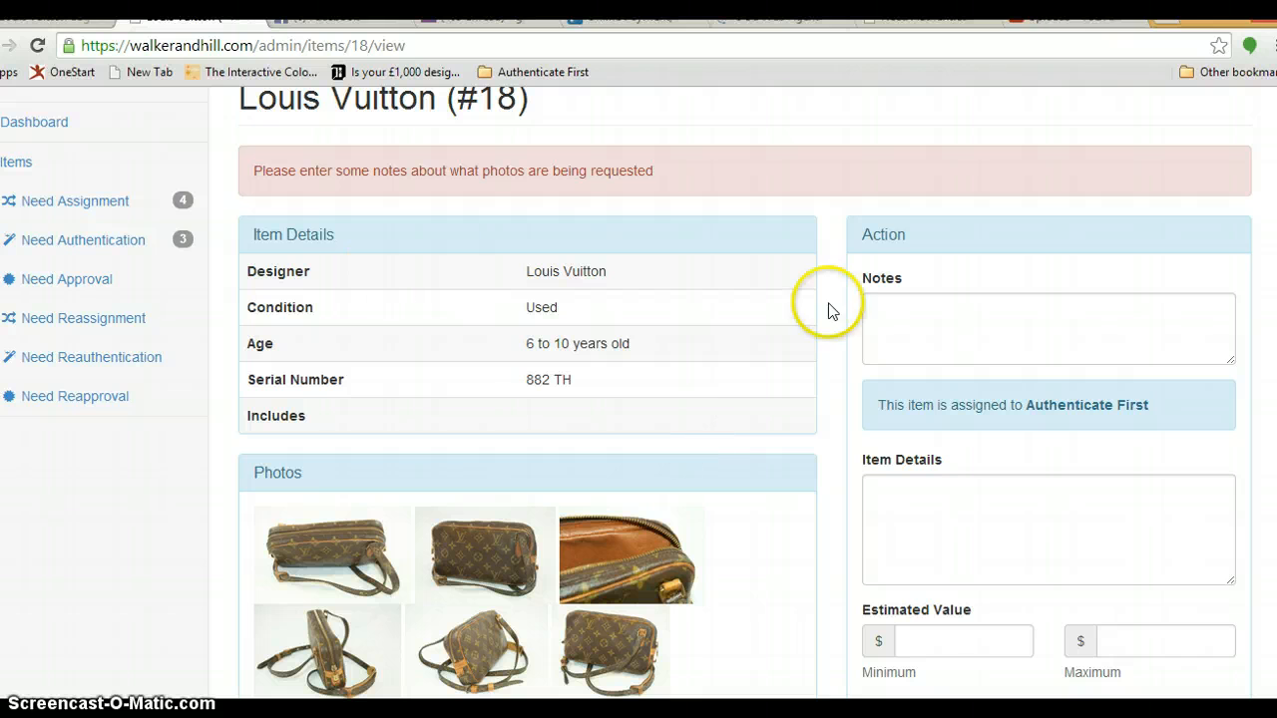
Enter "Please take photo of date code (located in pocket)" in the item's notes
click(937, 325)
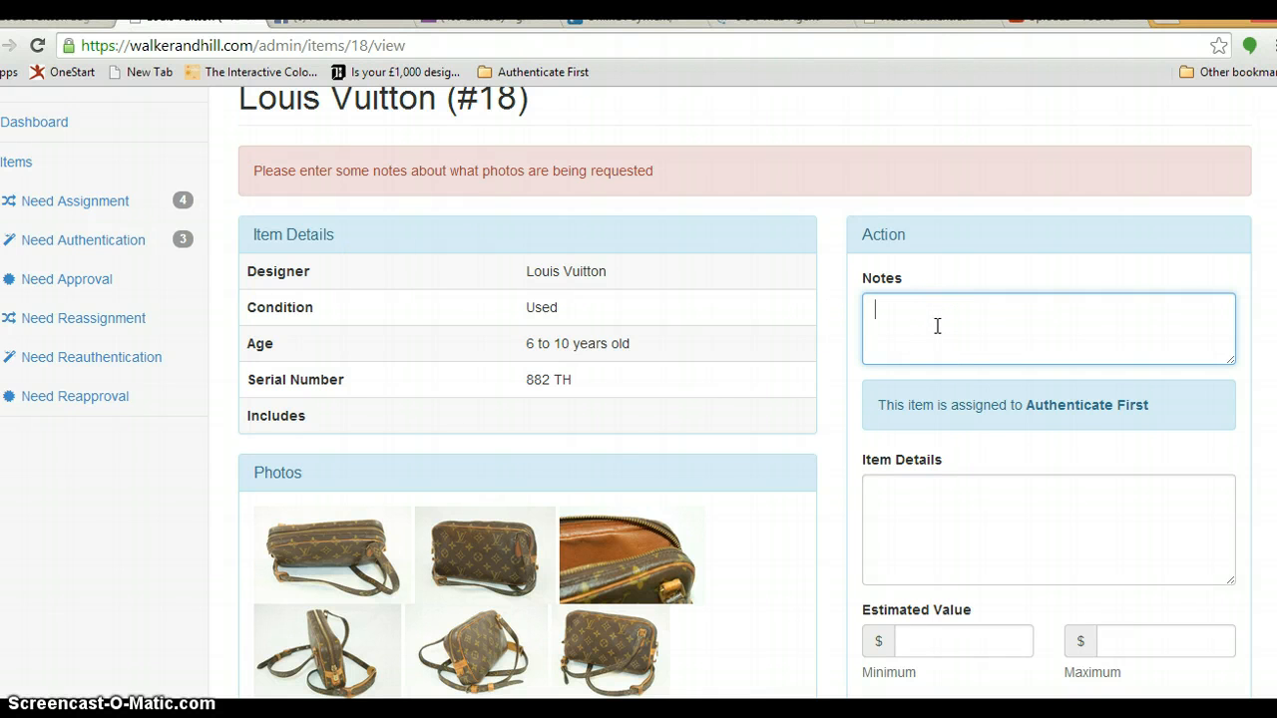
text(P)
key(BackSpace)
text(Please take photo of date code ()
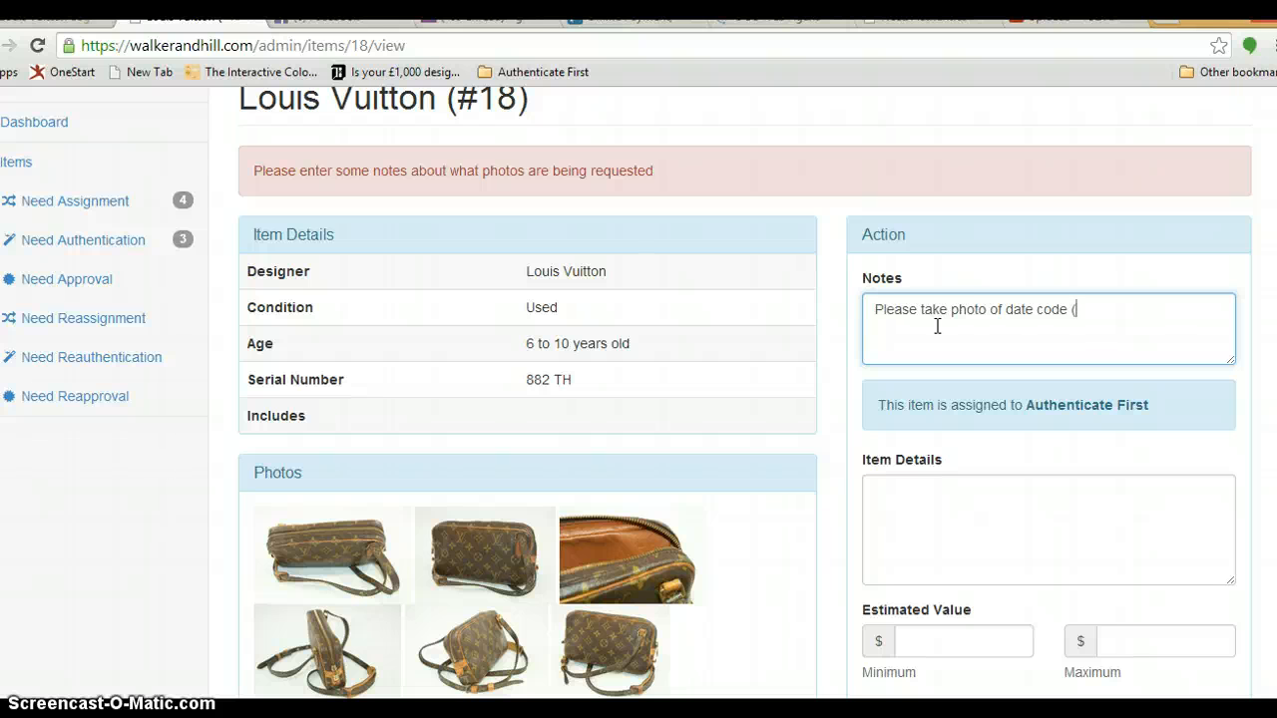
scroll(941, 334, down, 2)
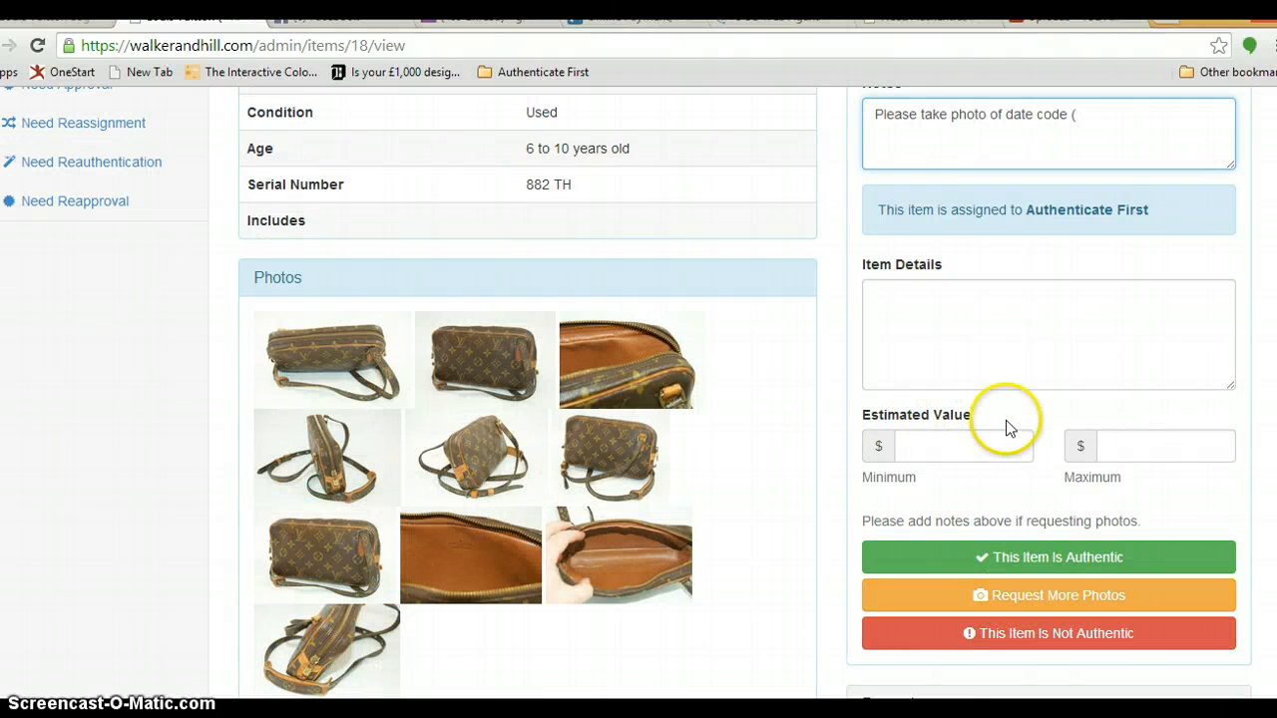
scroll(1009, 426, up, 1)
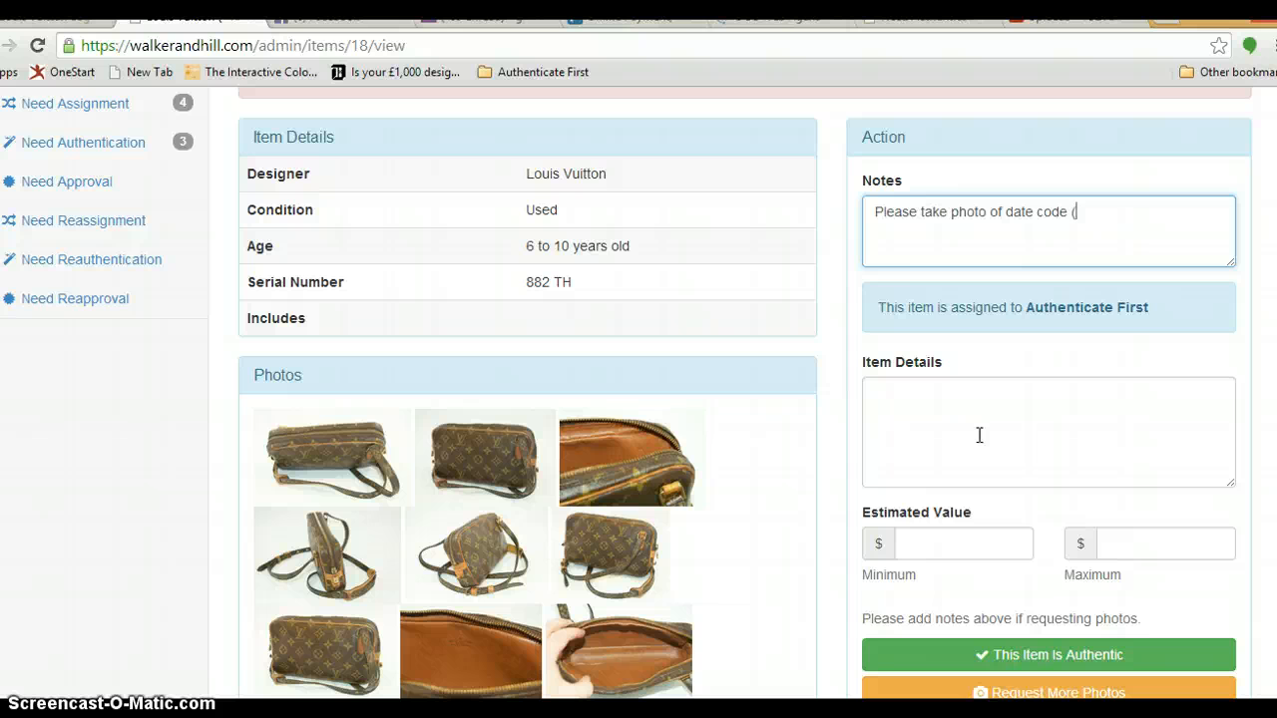
scroll(980, 435, down, 1)
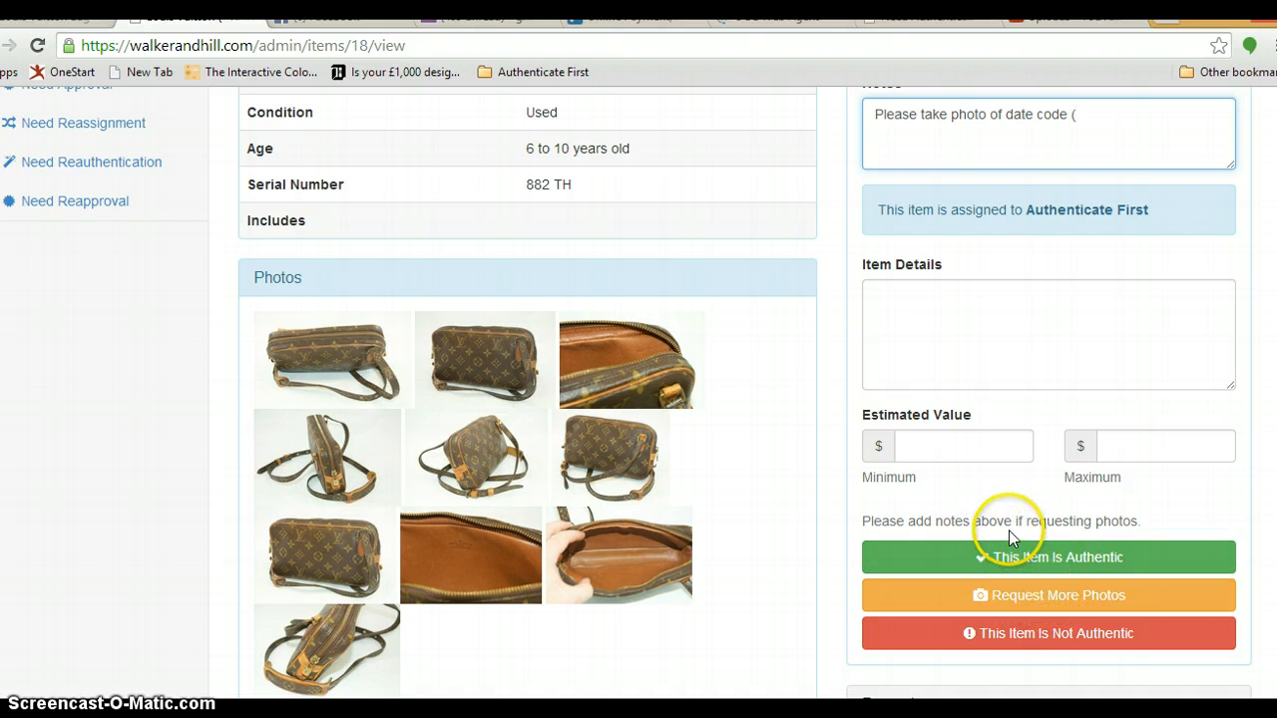
scroll(1145, 510, up, 1)
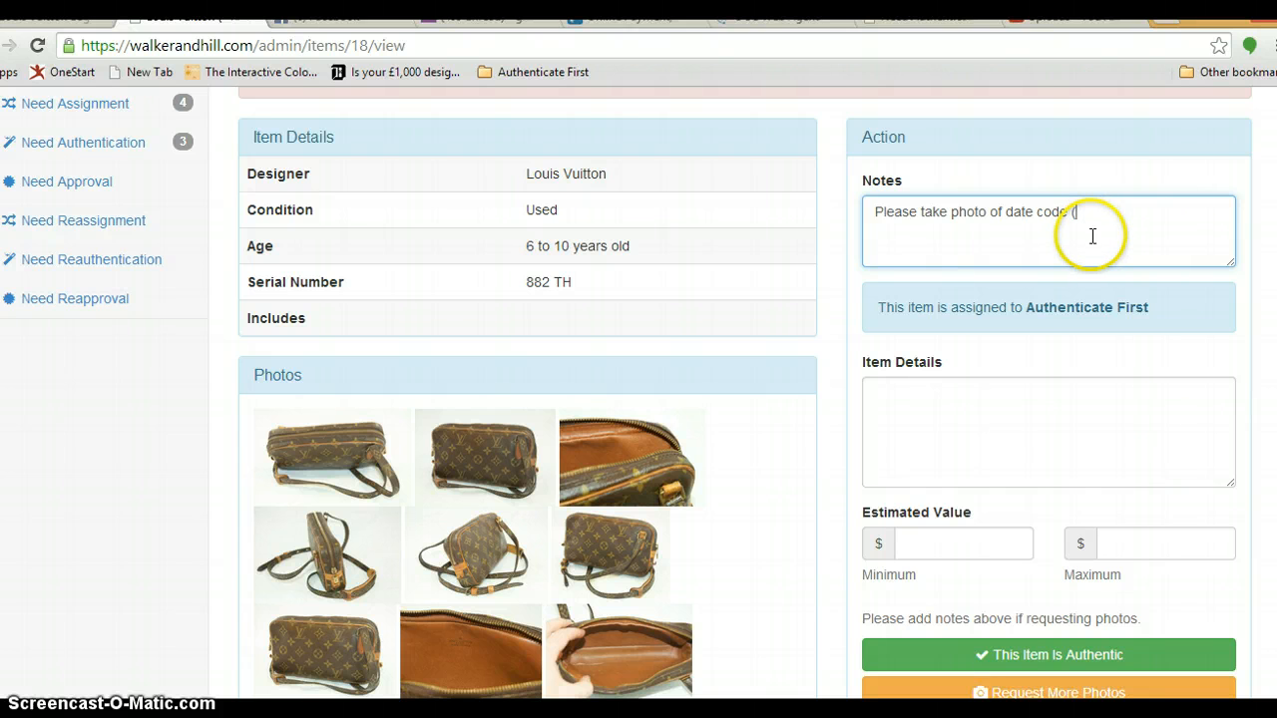
text((located in pocket))
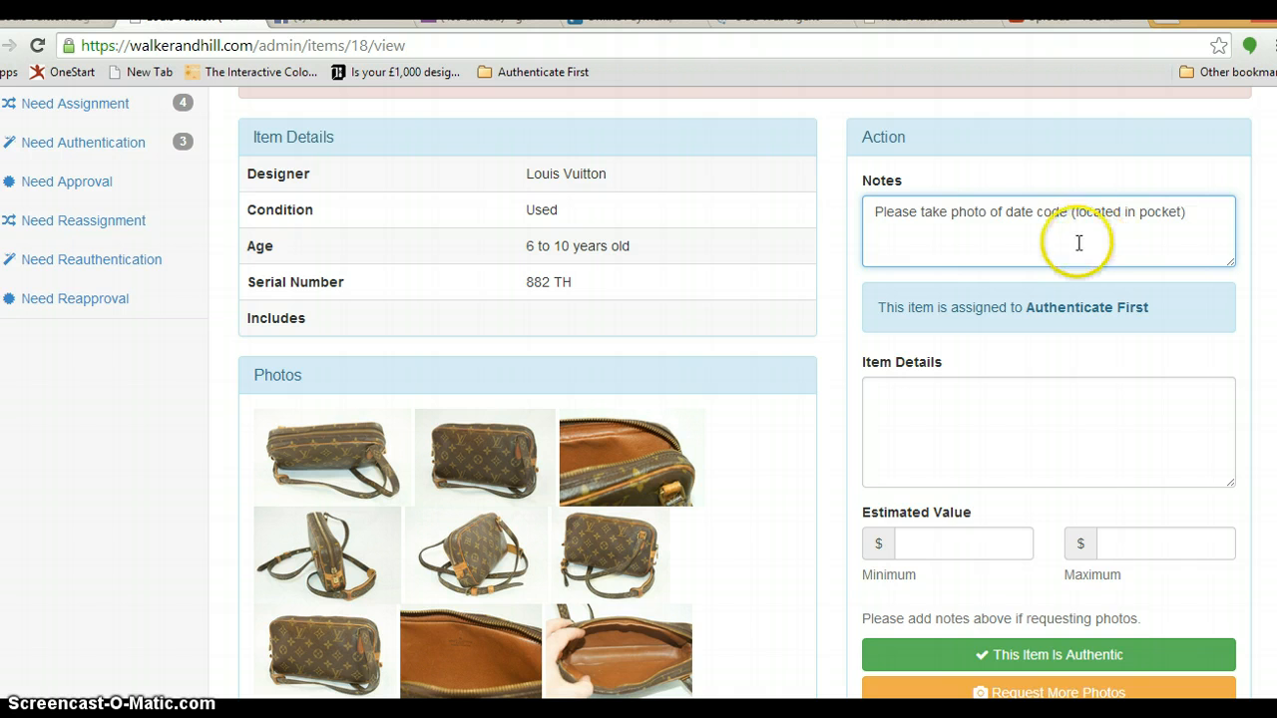
scroll(1081, 249, down, 1)
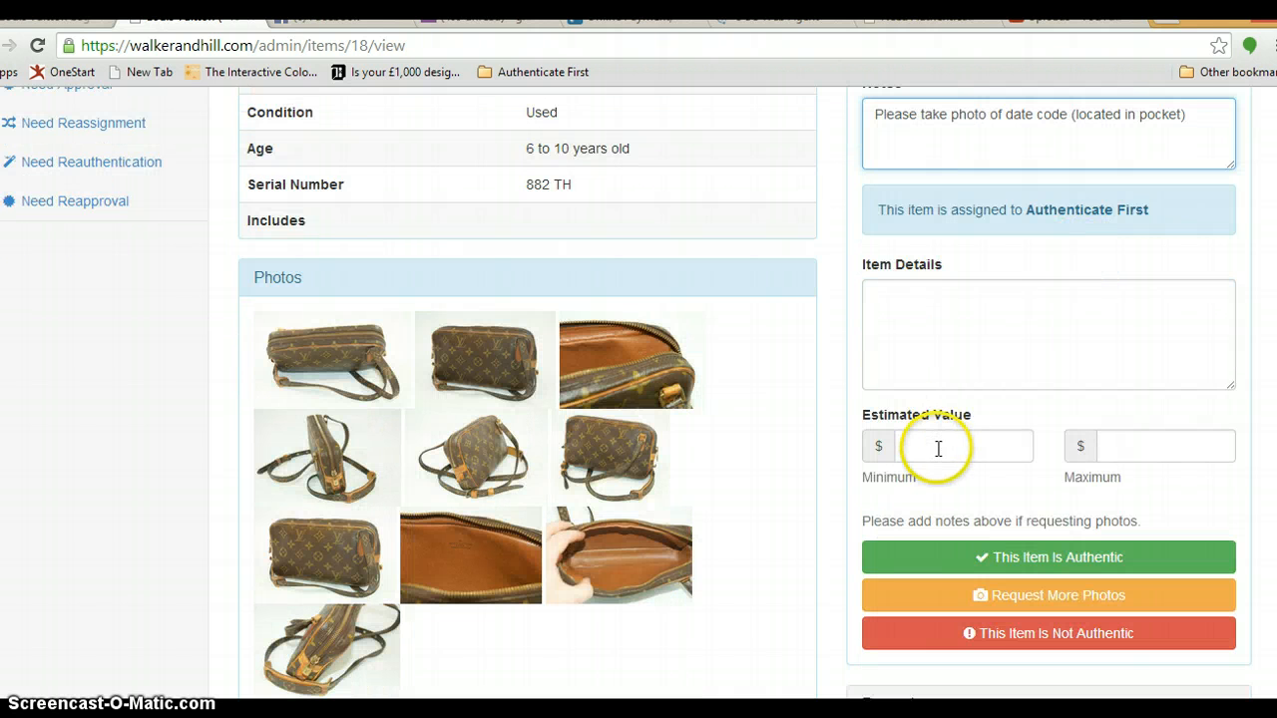
Set the item's estimated value to a minimum of $200 and a maximum of $250
click(939, 448)
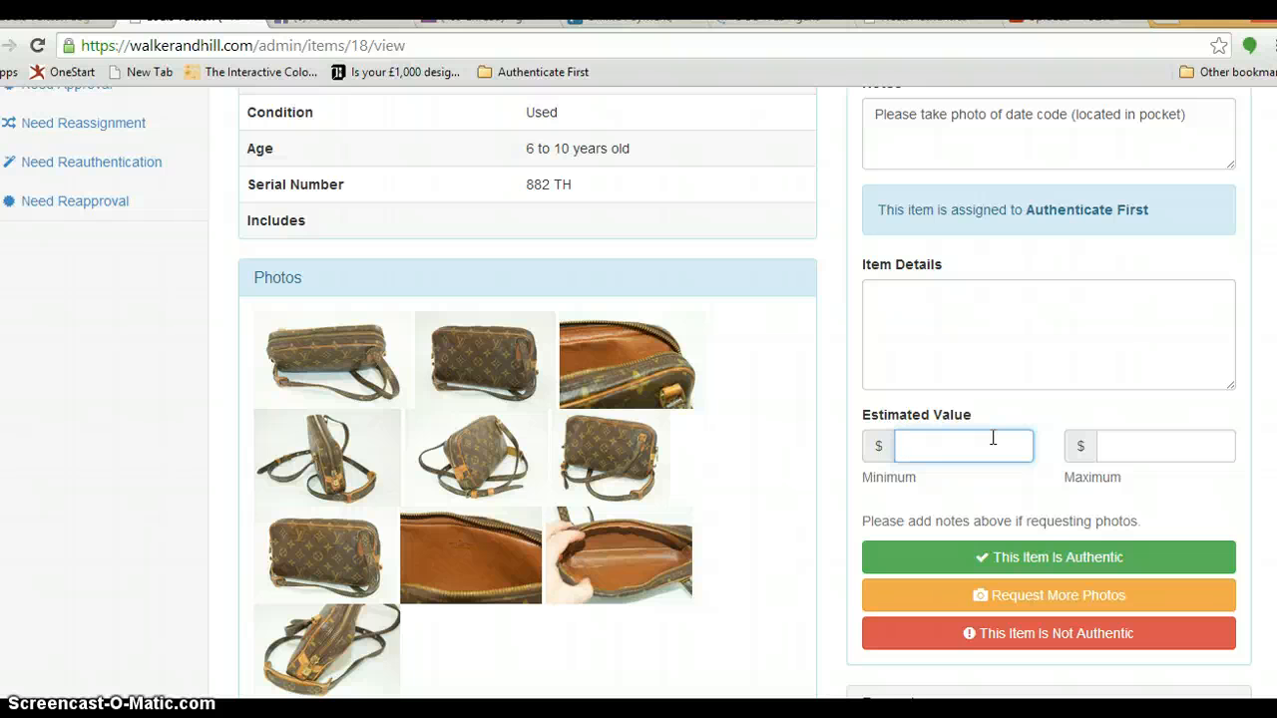
text(200)
key(Tab)
text(250)
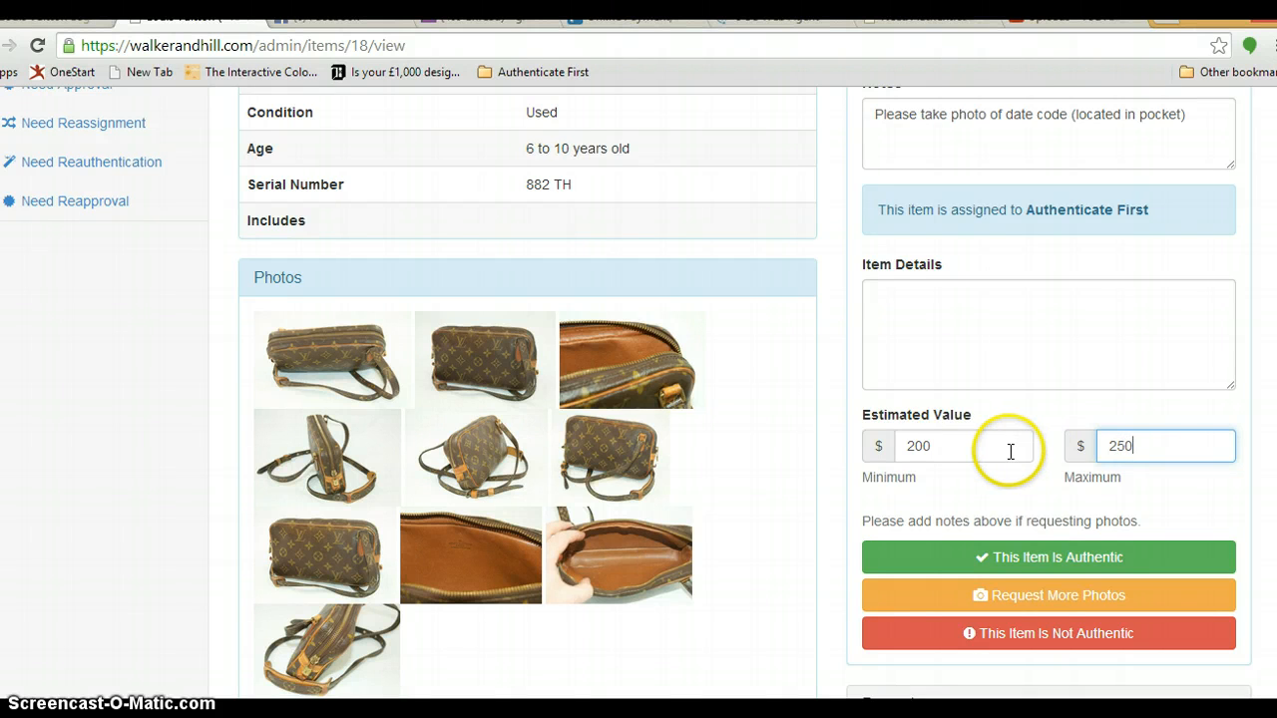
Review the action form's notes, item details and estimated value fields alongside the bag's photos
scroll(1012, 450, down, 1)
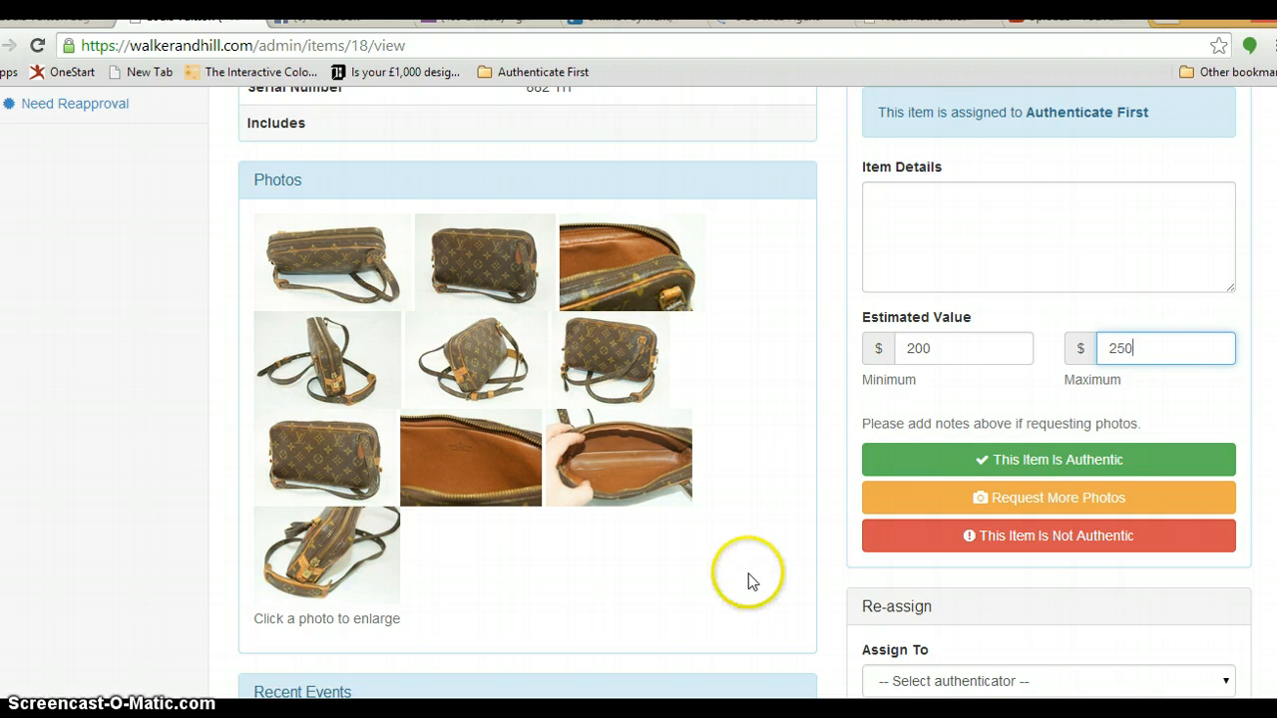
scroll(749, 582, up, 1)
scroll(750, 582, down, 1)
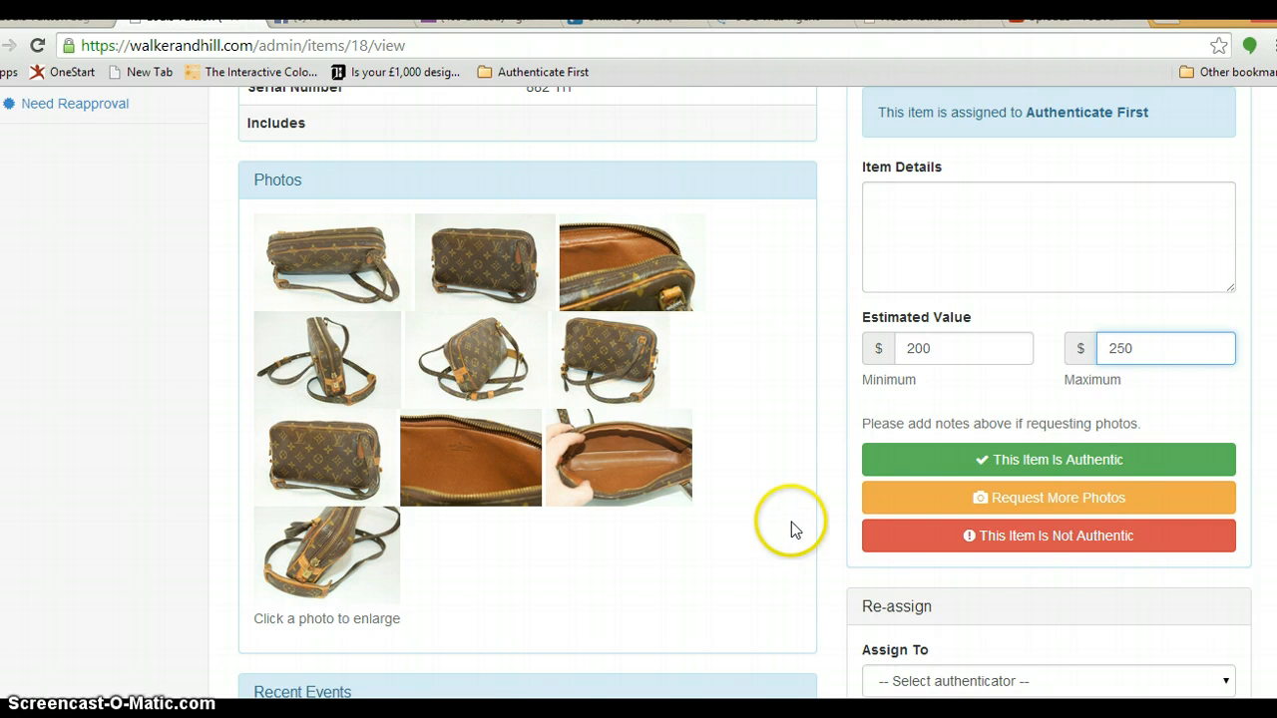
scroll(791, 522, up, 2)
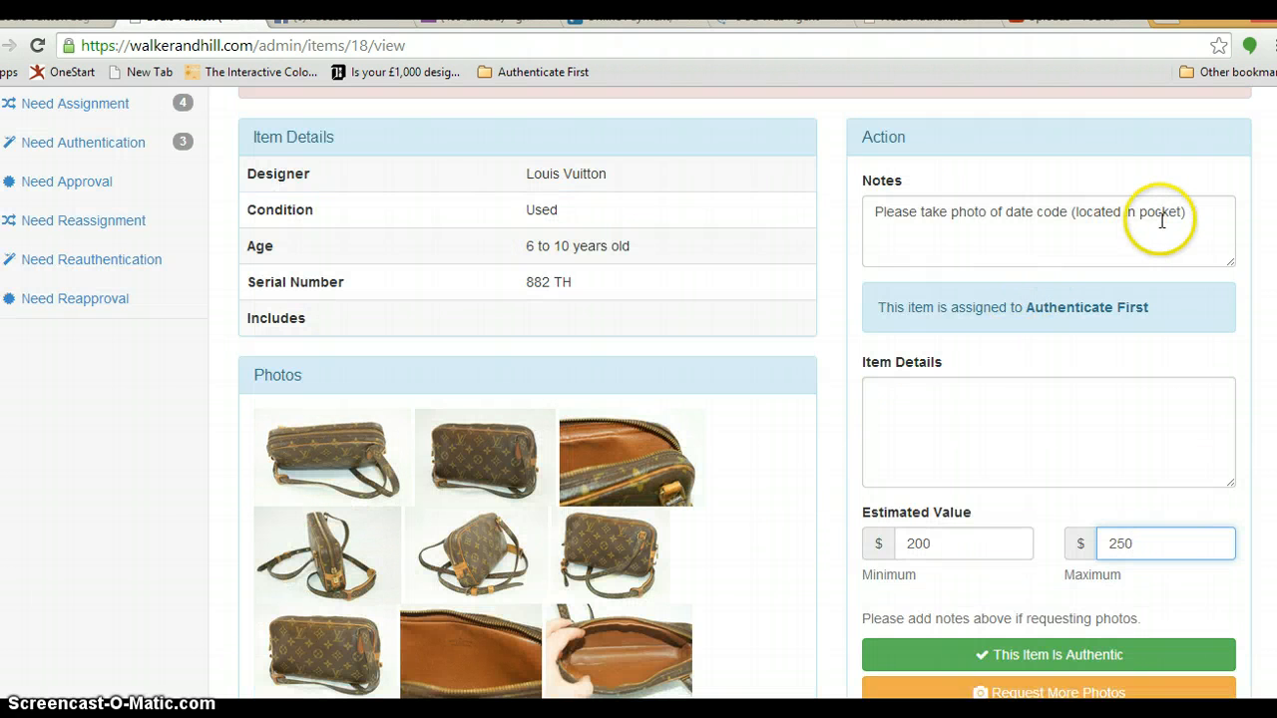
scroll(1034, 308, down, 1)
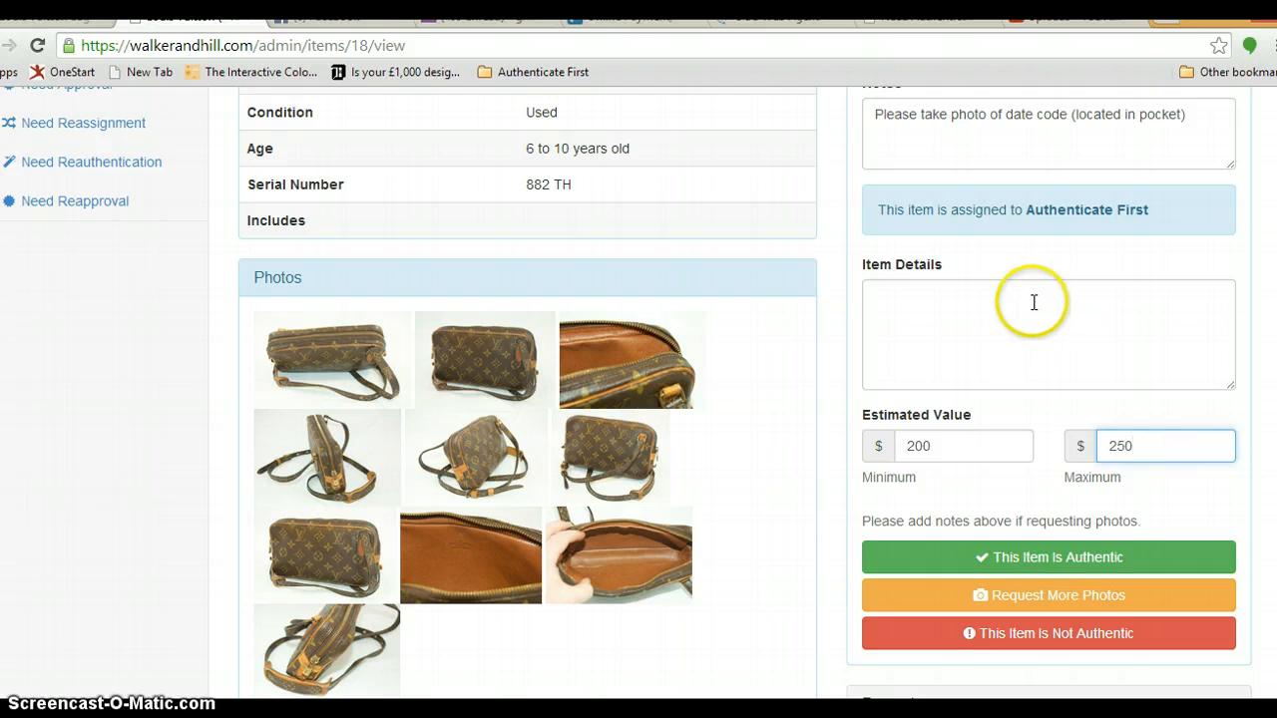
scroll(983, 313, up, 1)
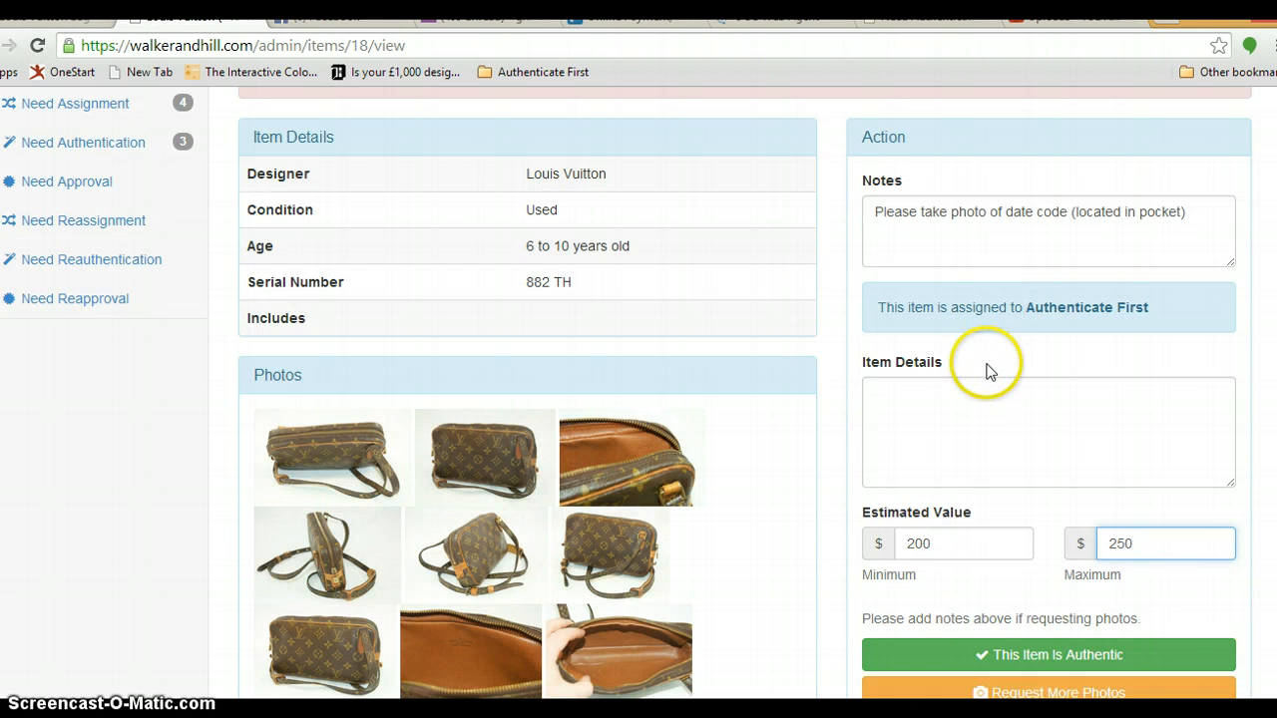
scroll(985, 371, down, 1)
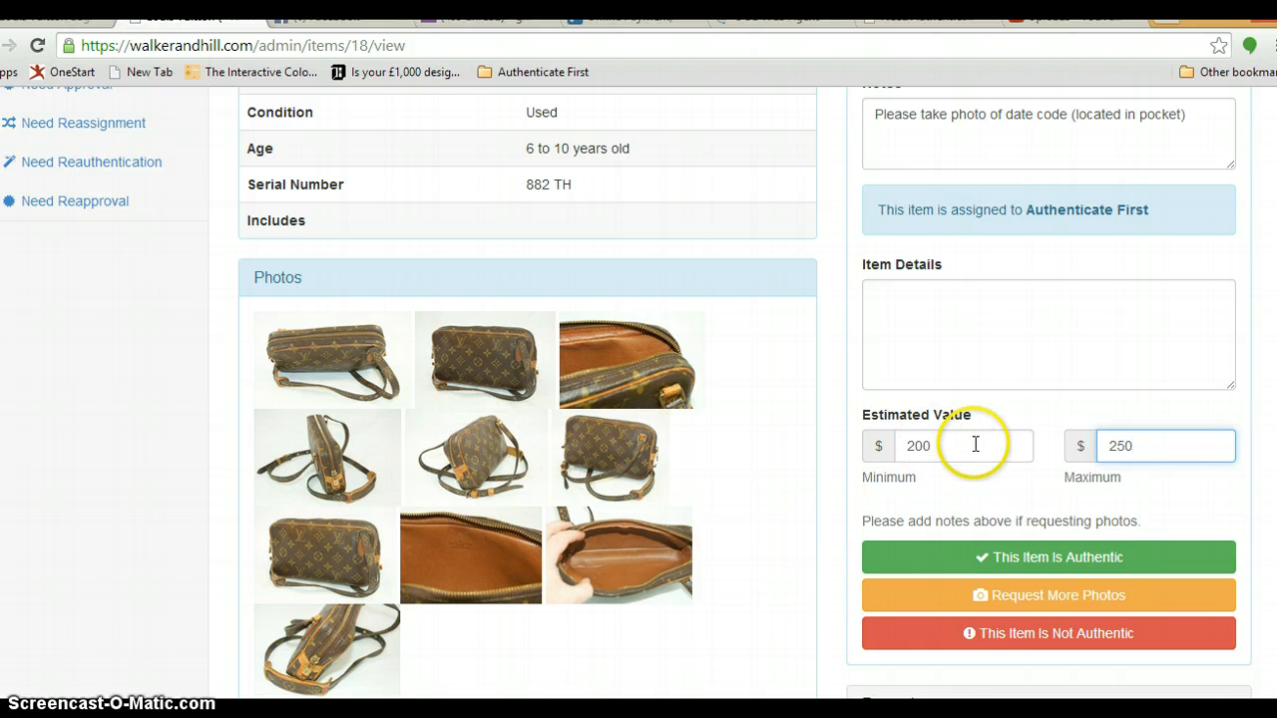
scroll(1057, 391, up, 1)
scroll(1057, 393, down, 1)
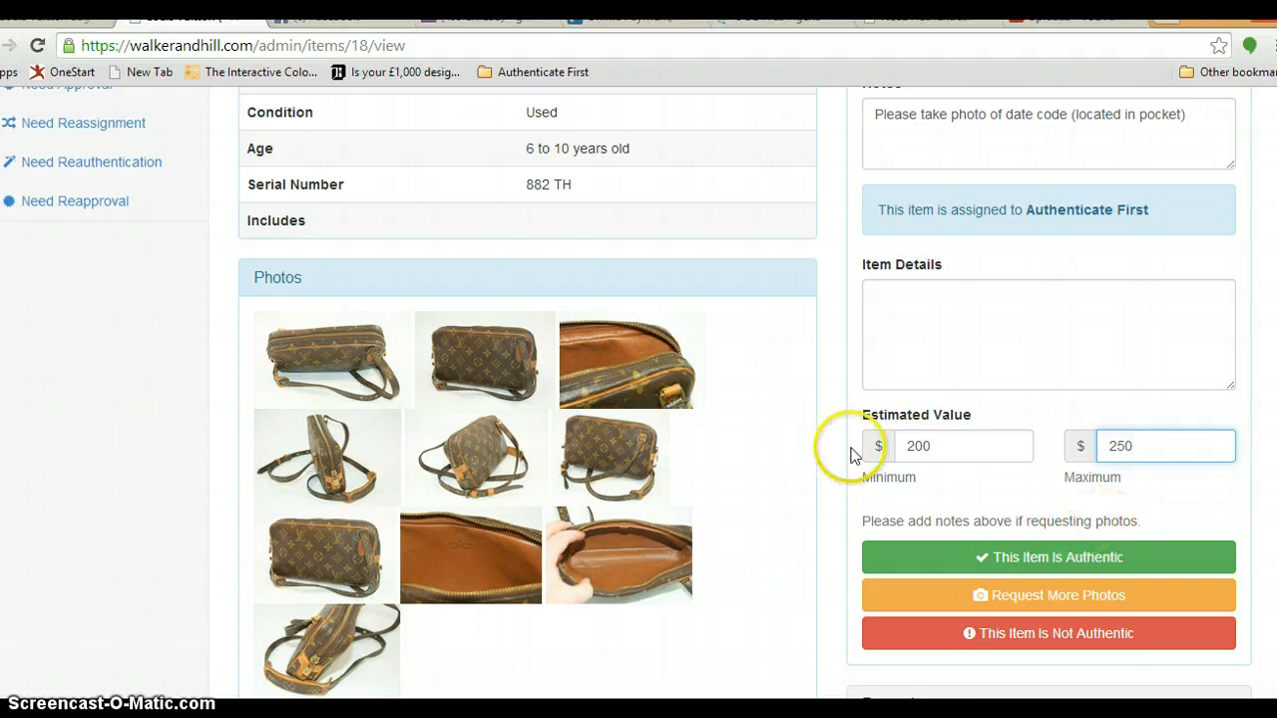
scroll(851, 455, up, 2)
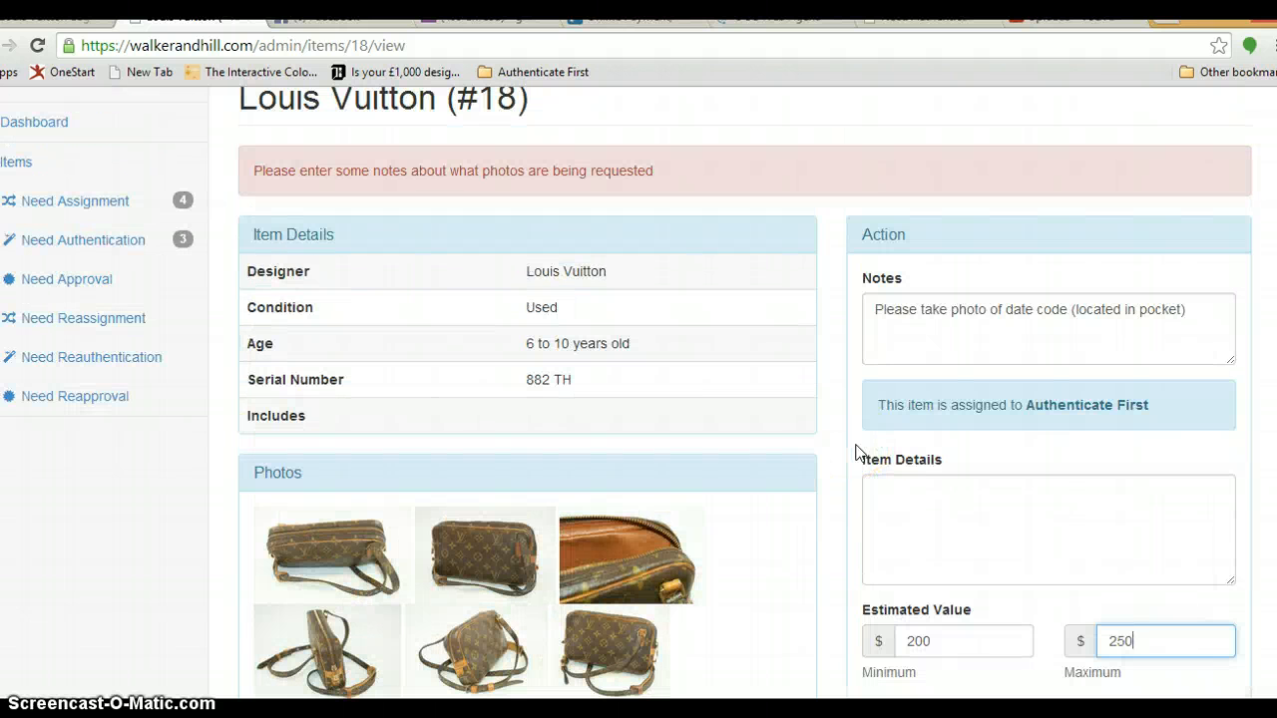
scroll(856, 452, down, 2)
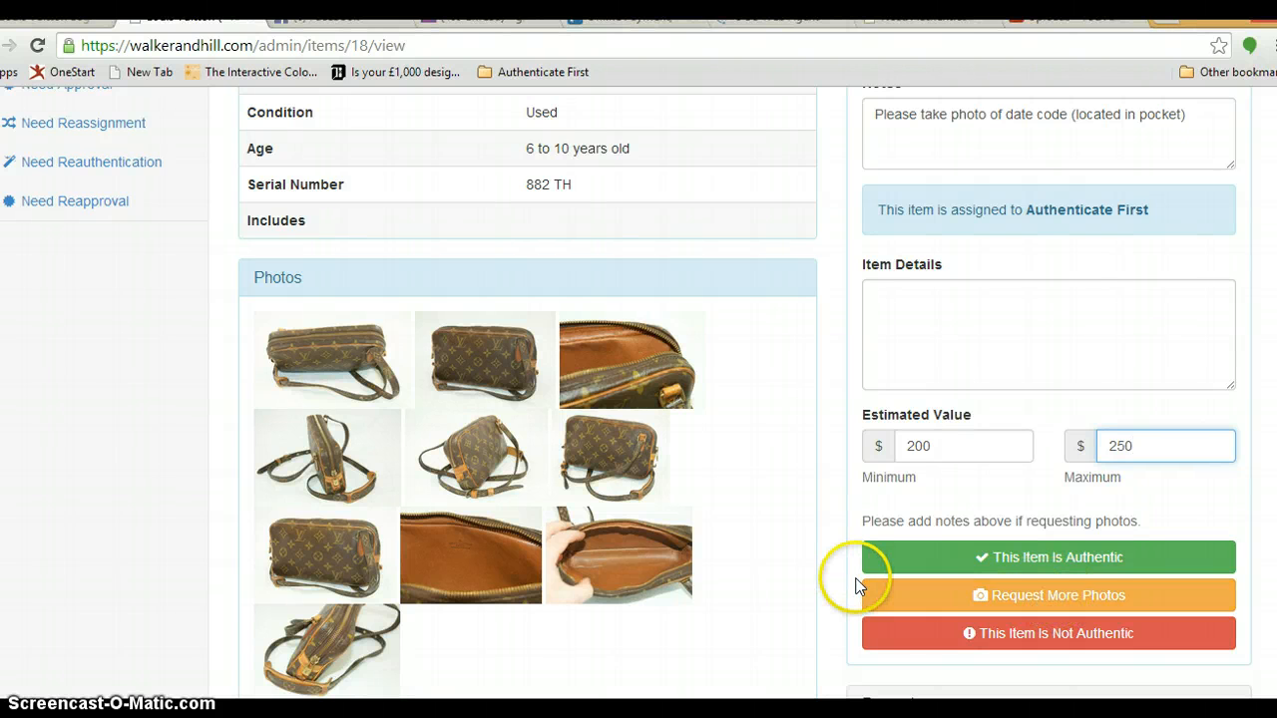
Examine the re-assign section and the item's recent events below the photos
scroll(758, 564, down, 1)
scroll(740, 561, down, 1)
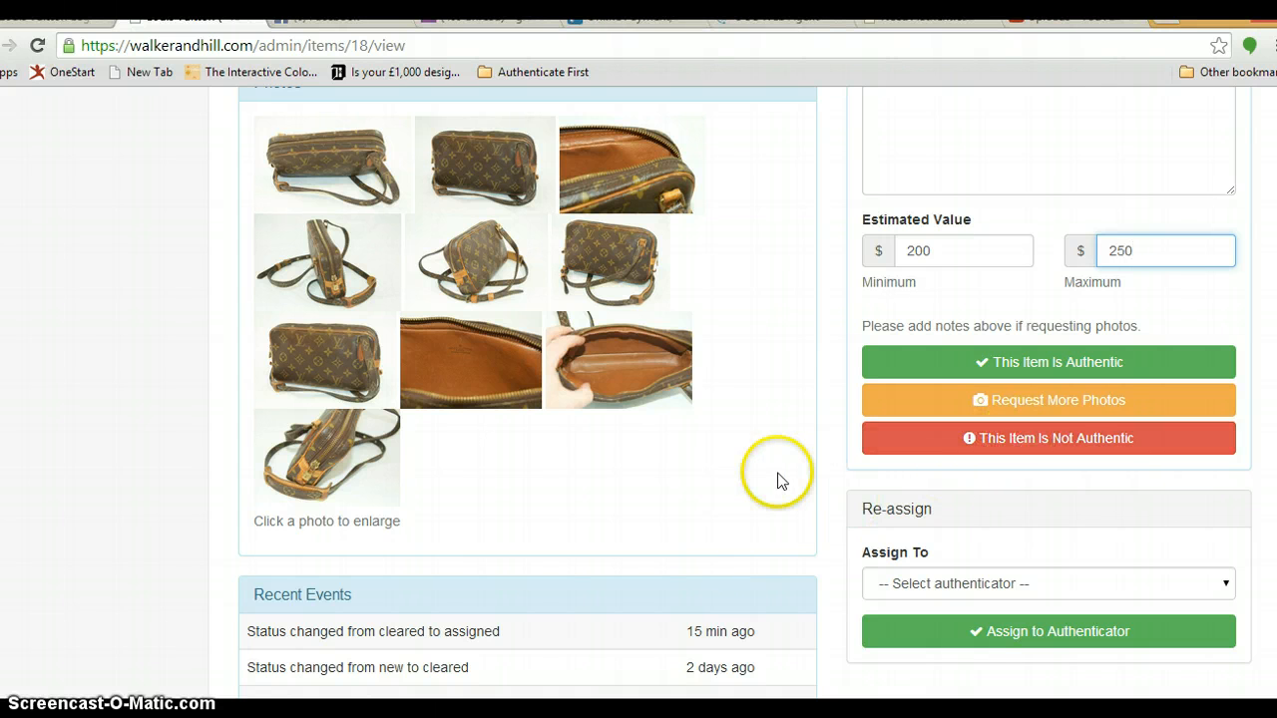
scroll(787, 472, down, 2)
scroll(786, 471, up, 3)
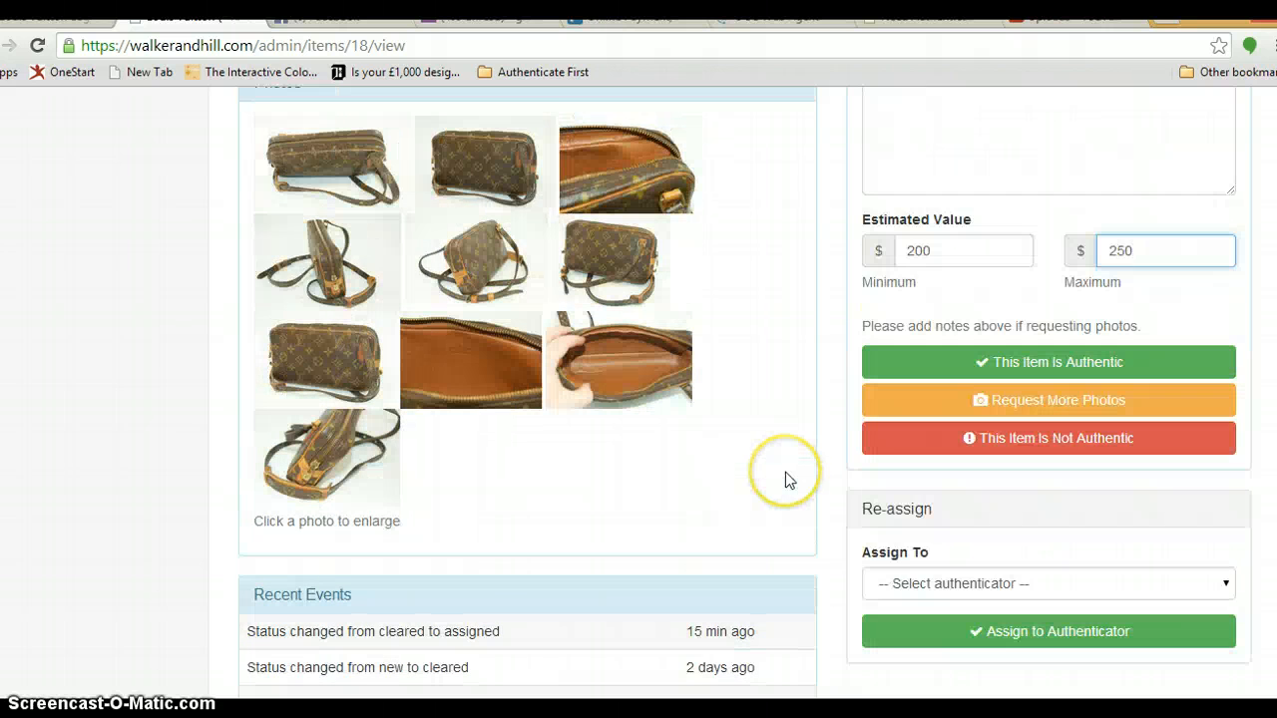
scroll(785, 472, up, 1)
scroll(785, 472, down, 2)
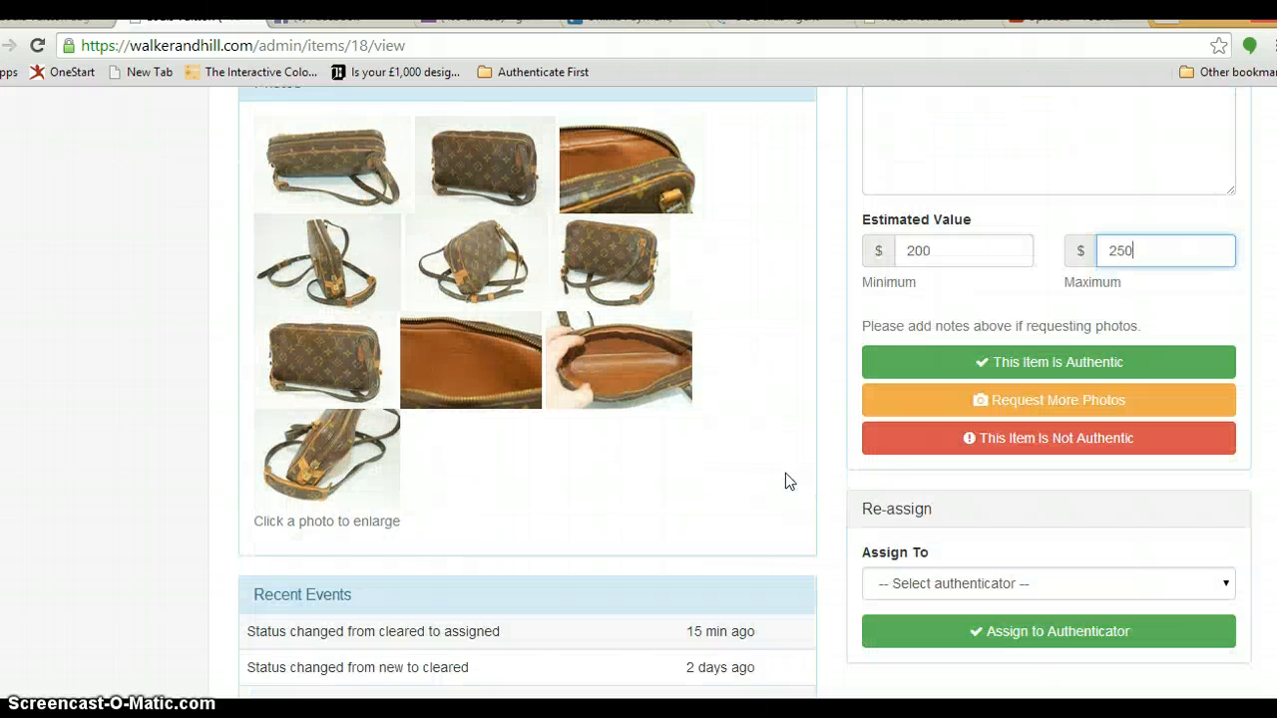
click(850, 509)
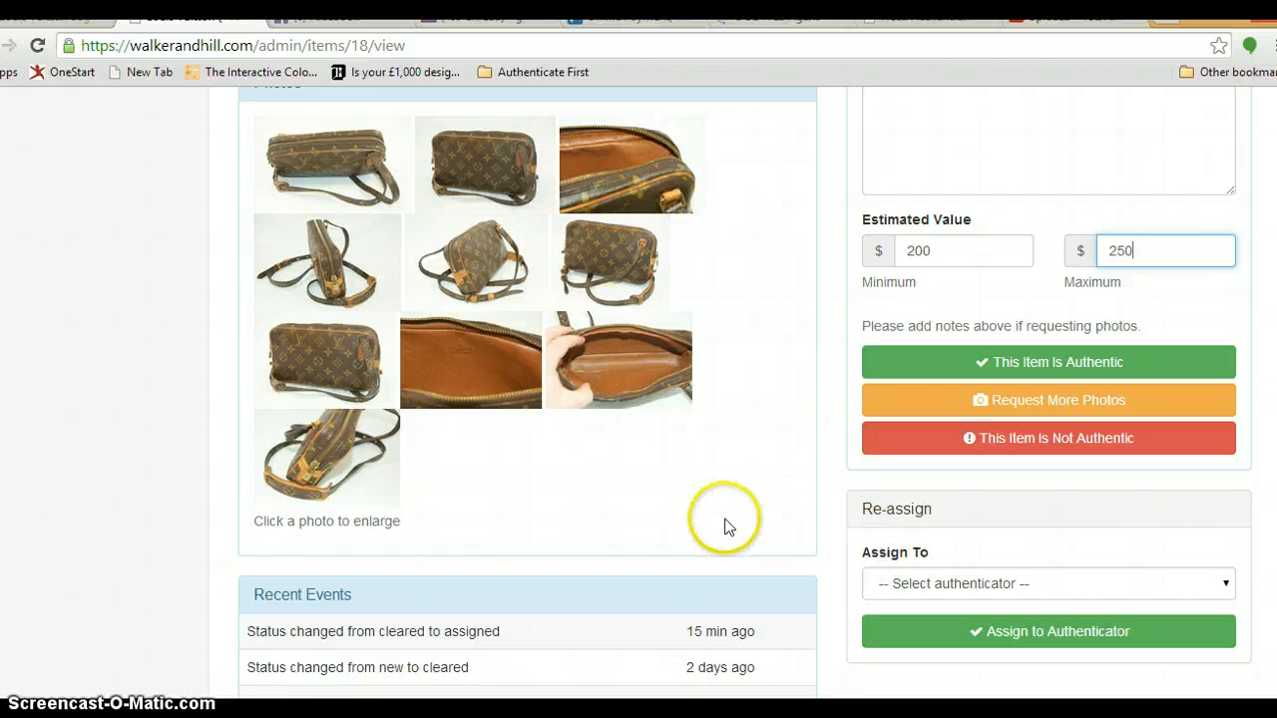
scroll(760, 524, up, 2)
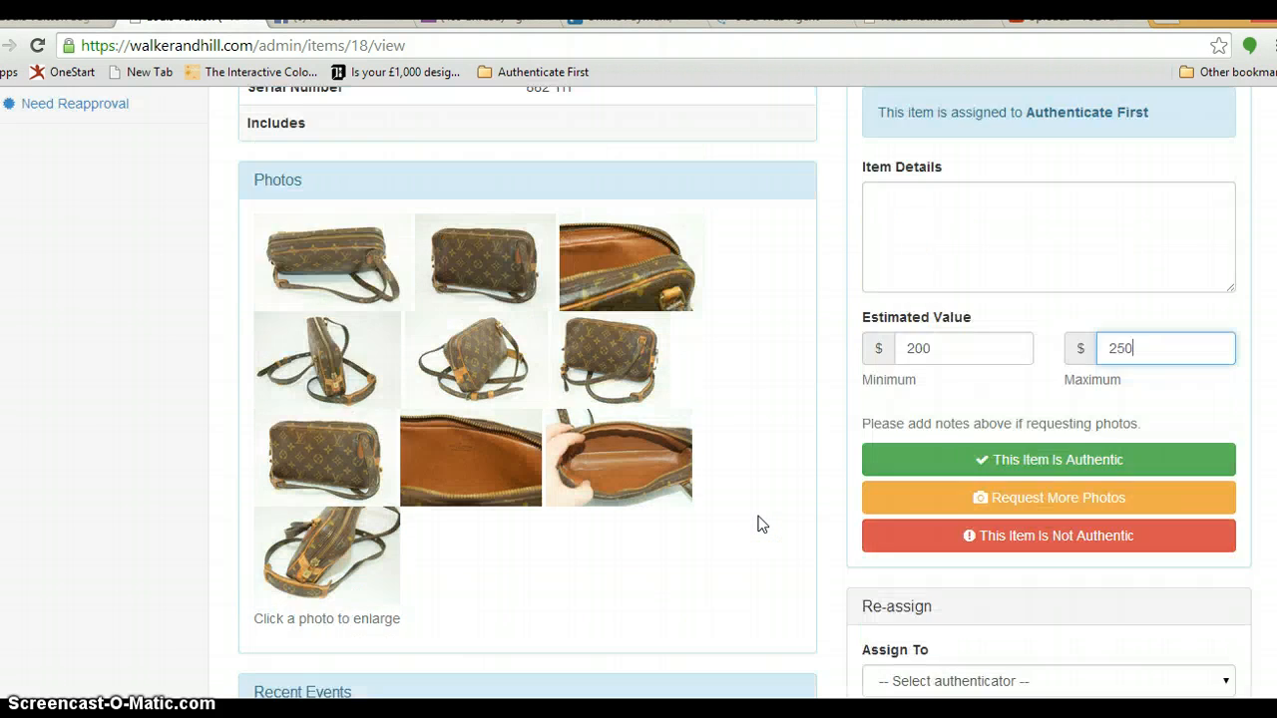
click(733, 519)
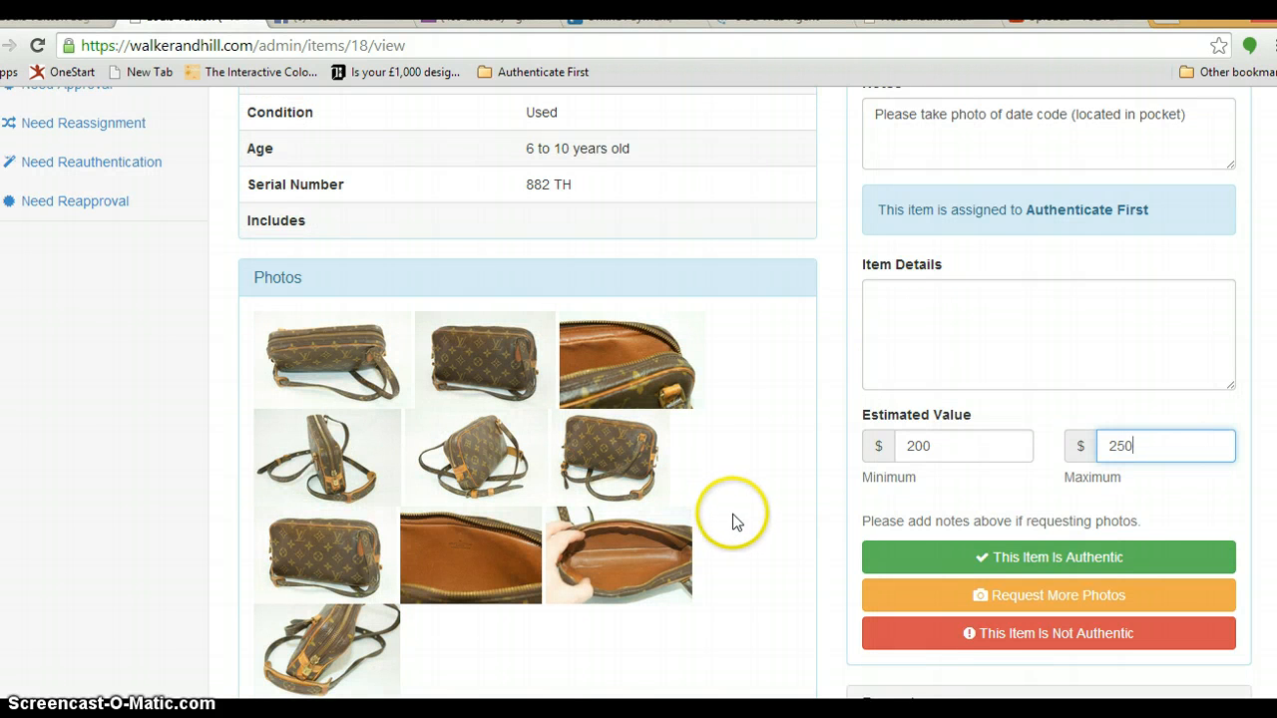
scroll(734, 522, up, 1)
scroll(734, 521, down, 1)
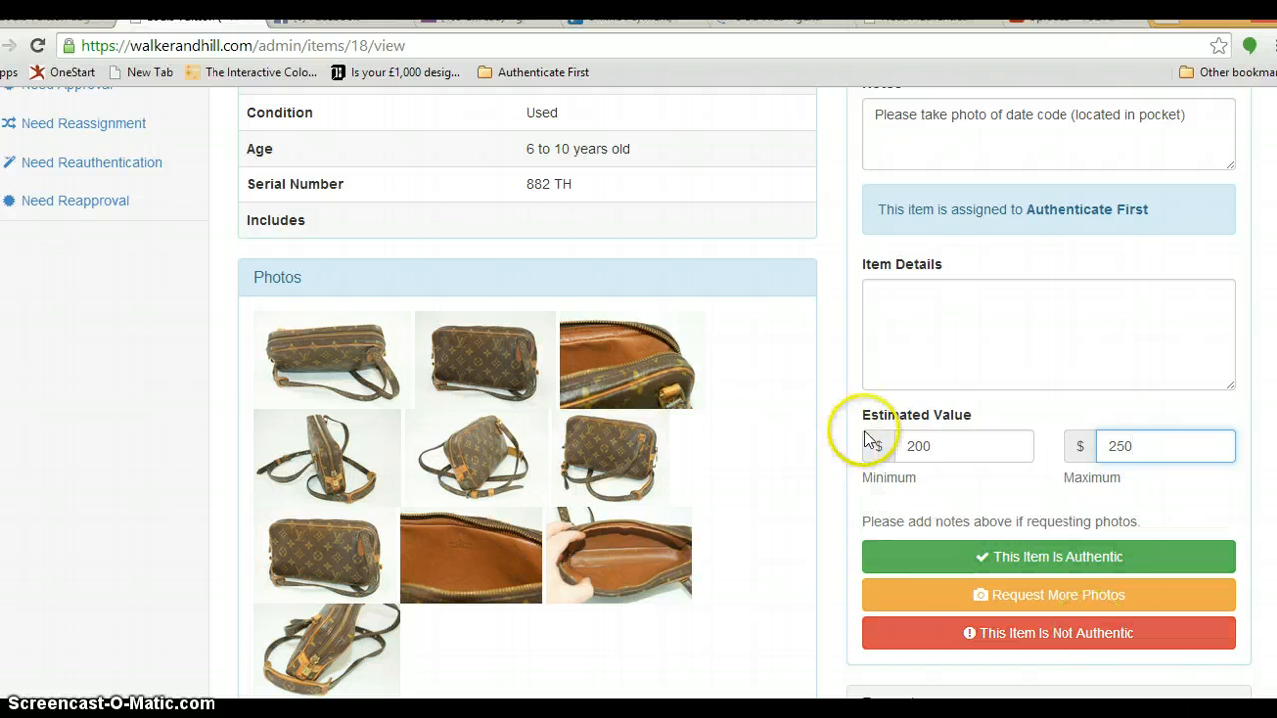
scroll(1038, 424, up, 1)
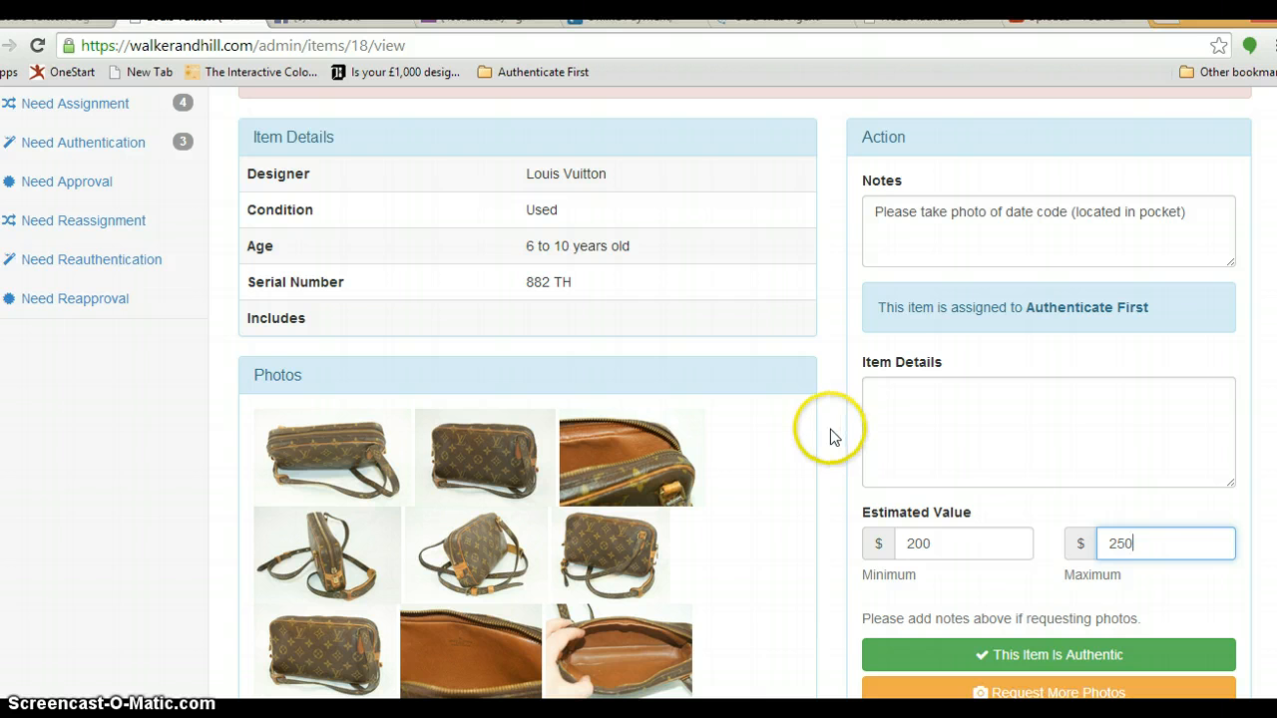
scroll(827, 436, up, 1)
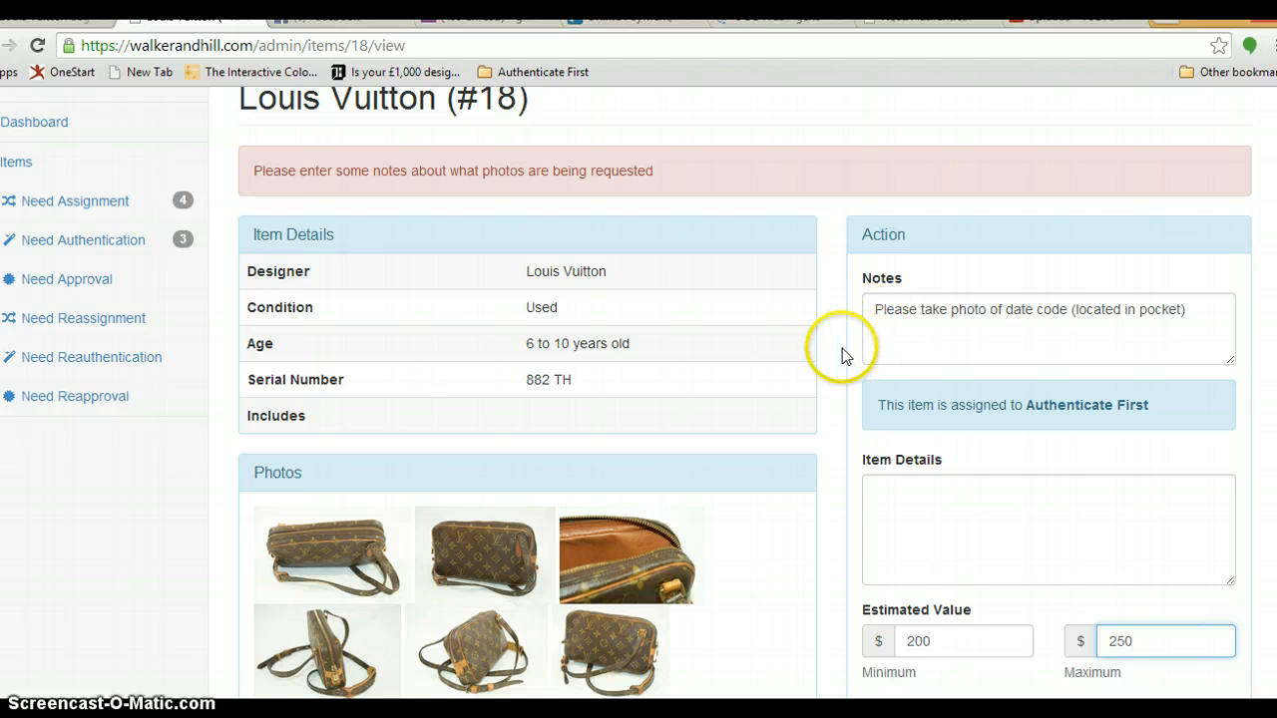
scroll(842, 348, down, 3)
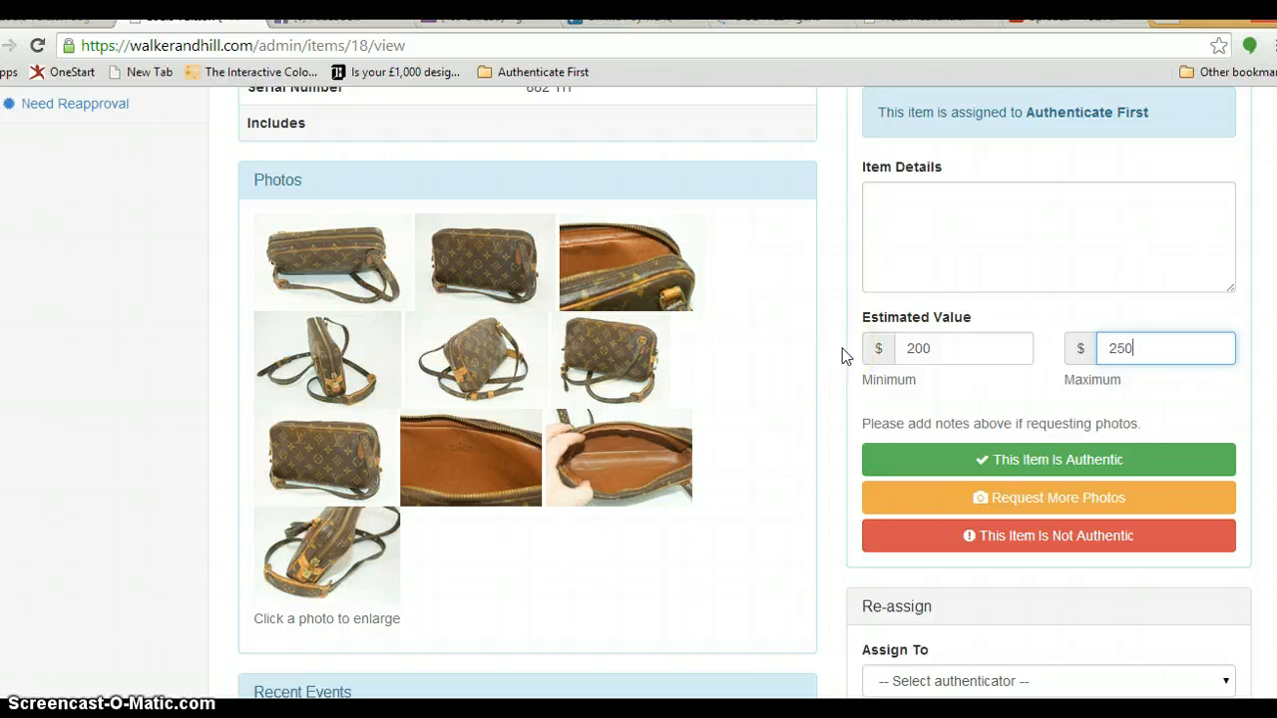
scroll(842, 348, down, 2)
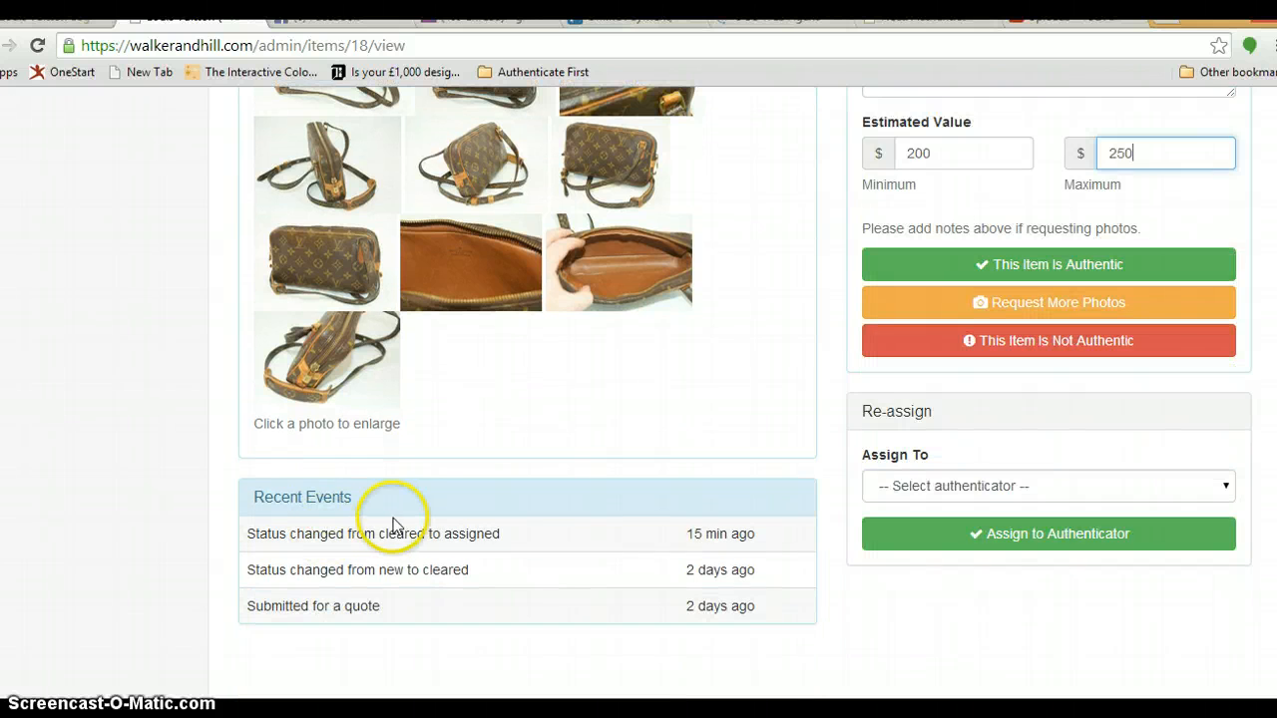
scroll(839, 395, up, 3)
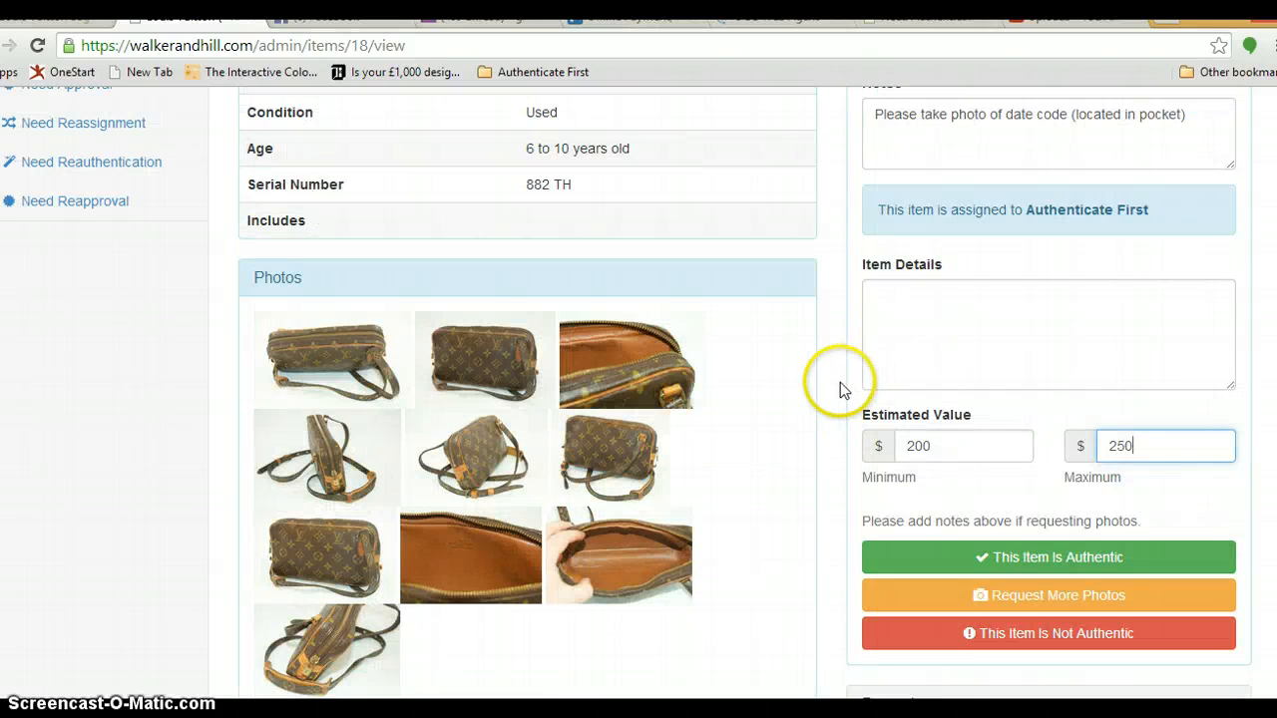
Check the whole item page from the photo-request notice and notes down to the authentication decision options
scroll(840, 382, up, 2)
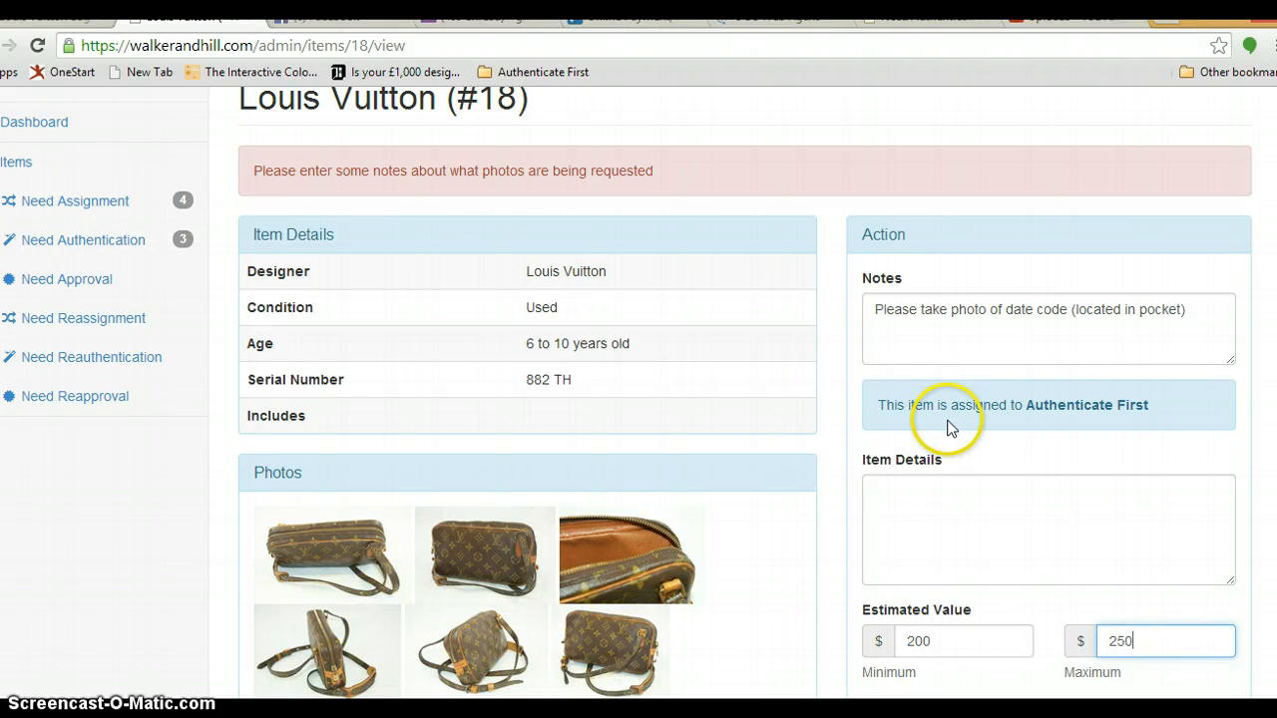
scroll(948, 424, down, 3)
scroll(945, 421, down, 1)
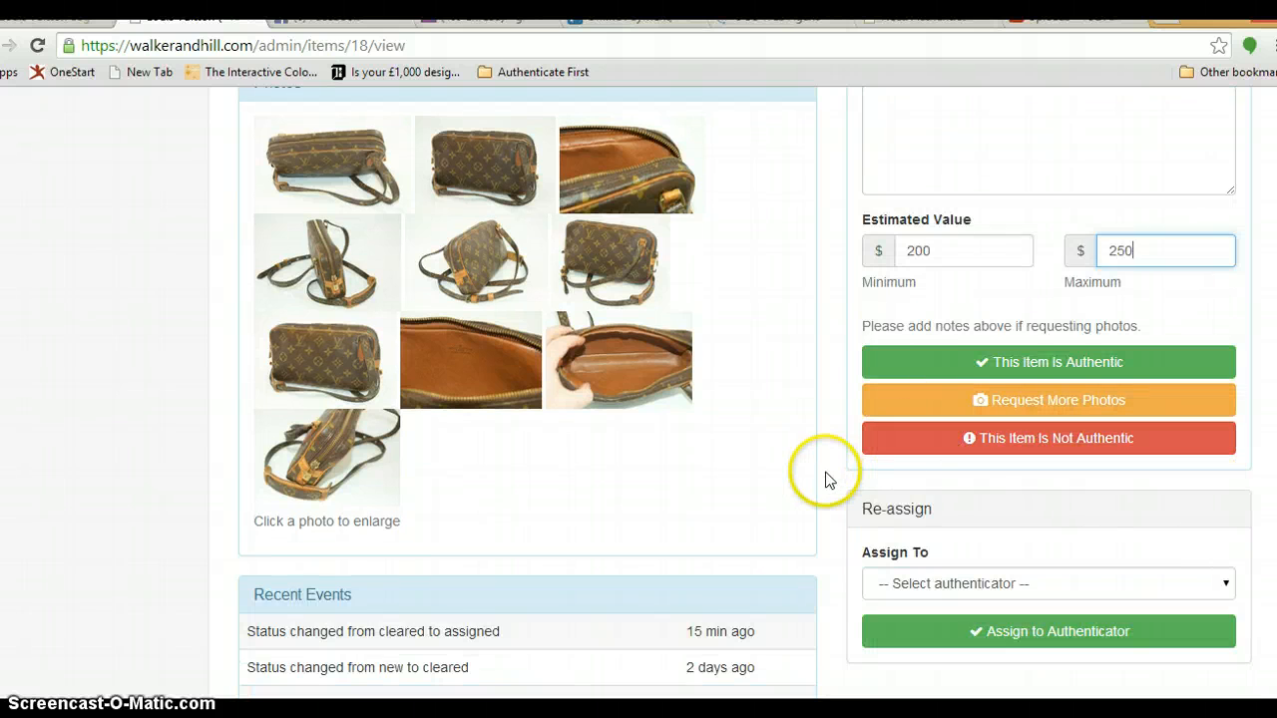
scroll(830, 481, down, 1)
scroll(832, 481, down, 1)
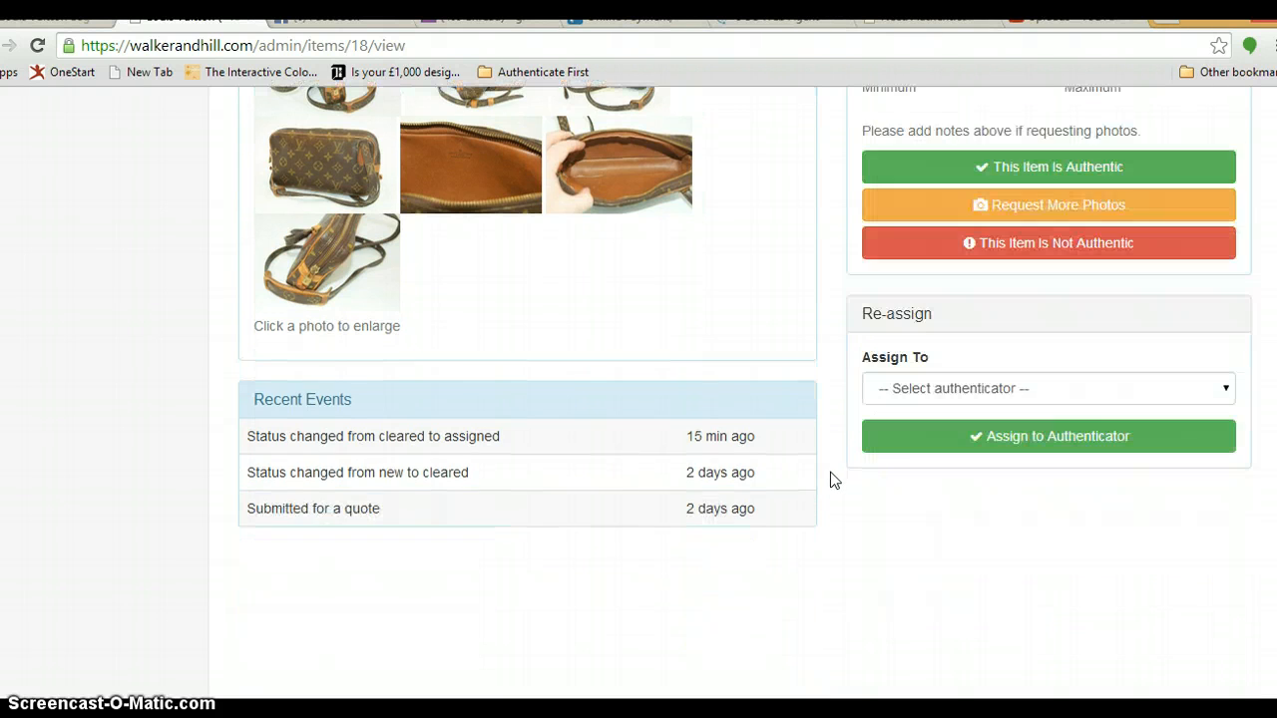
scroll(886, 527, up, 1)
scroll(886, 528, up, 2)
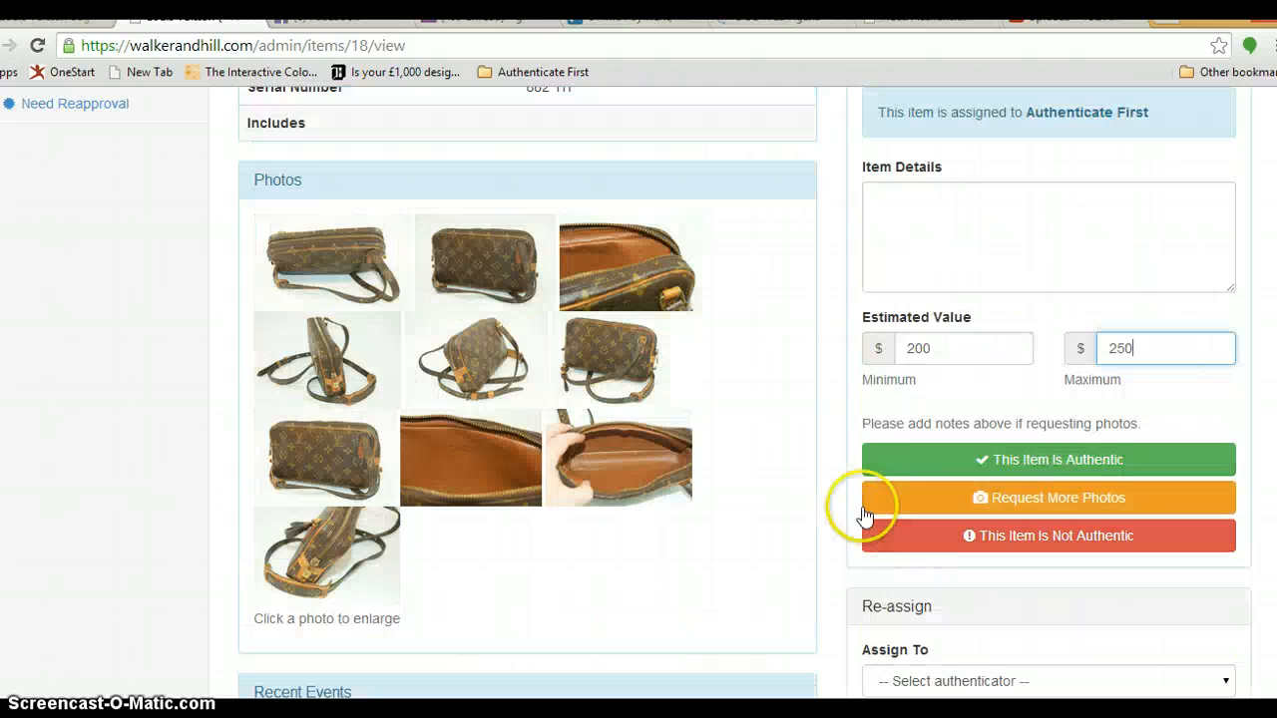
scroll(854, 456, up, 1)
scroll(853, 456, up, 2)
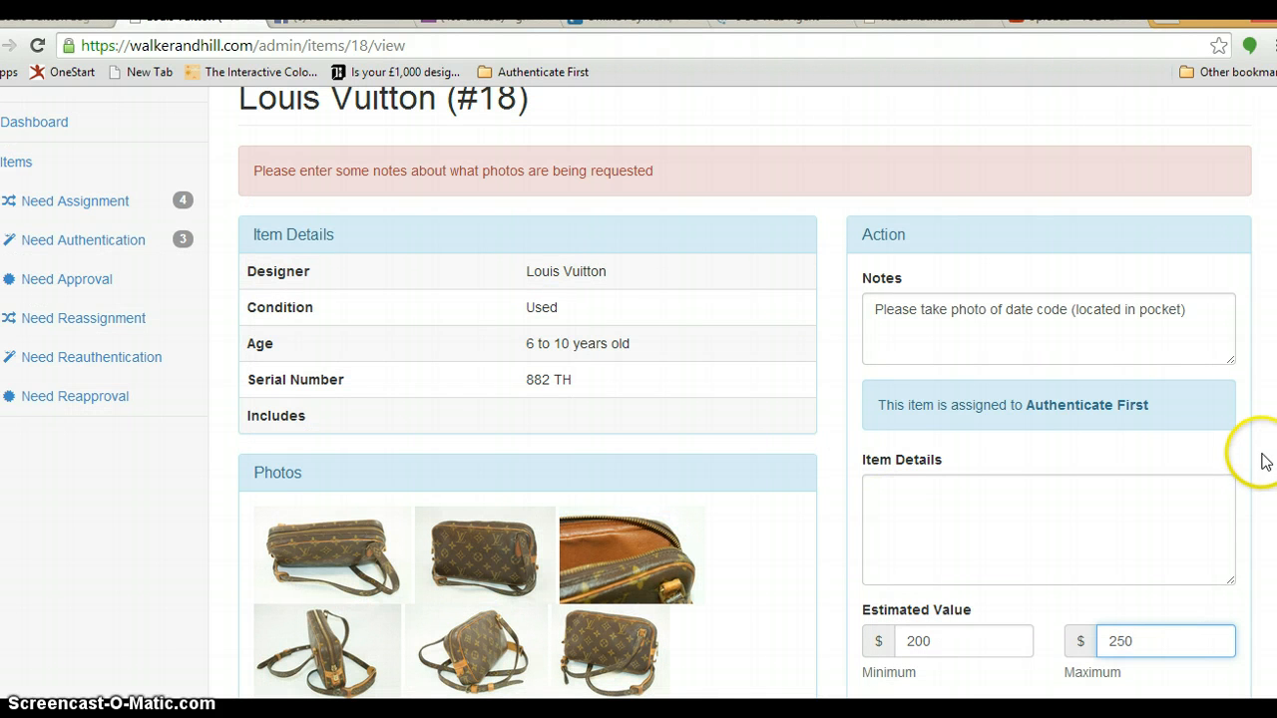
scroll(1267, 460, down, 3)
scroll(1257, 489, down, 1)
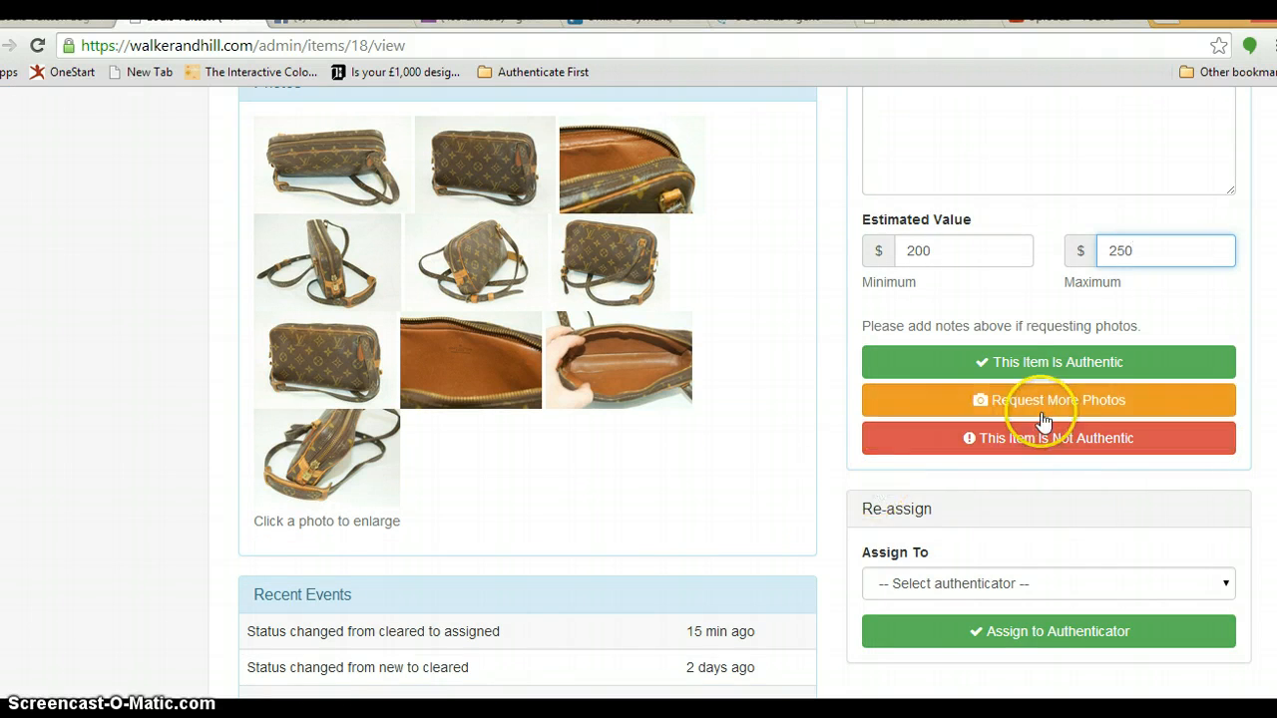
scroll(1048, 422, up, 1)
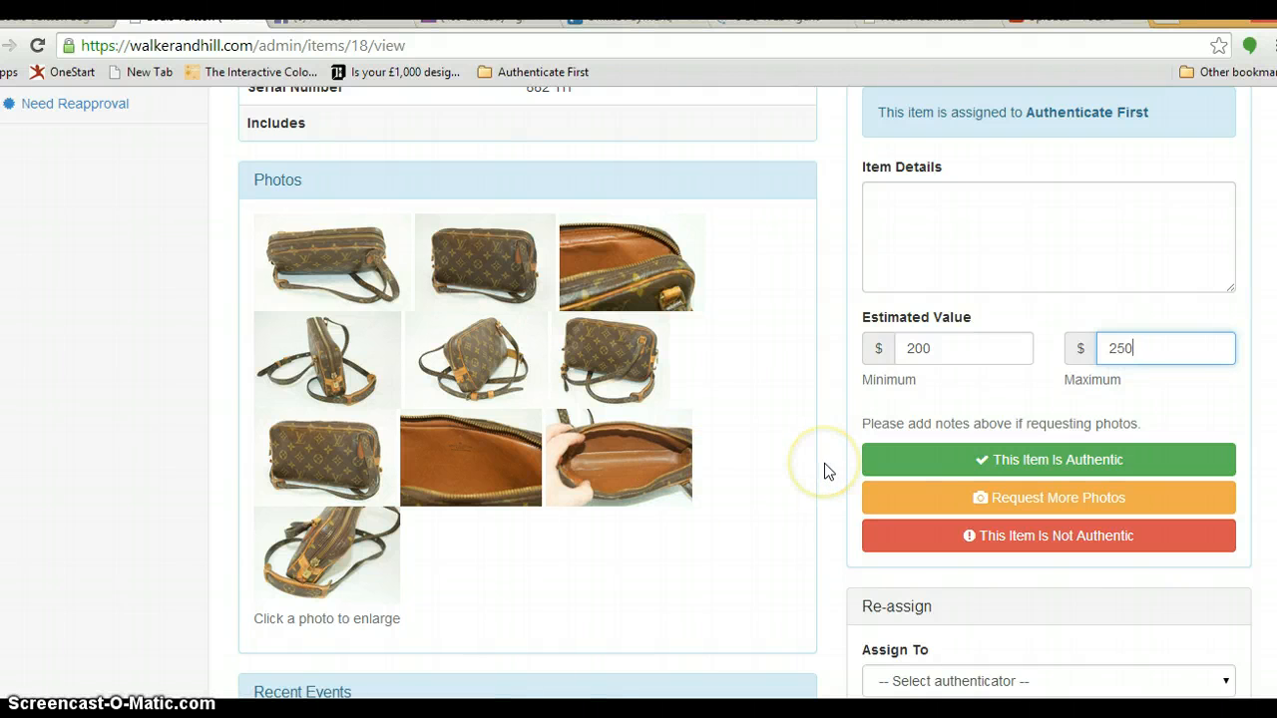
scroll(826, 471, down, 1)
scroll(826, 470, up, 1)
scroll(824, 471, down, 2)
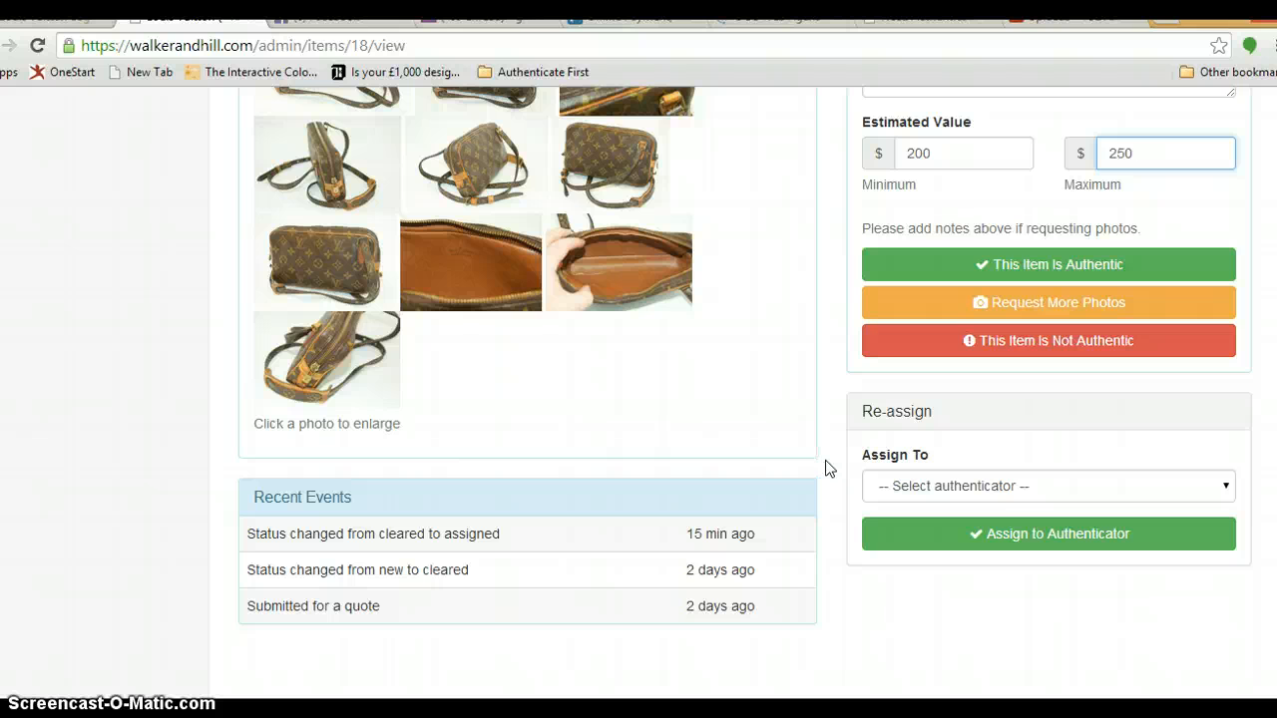
scroll(825, 461, up, 1)
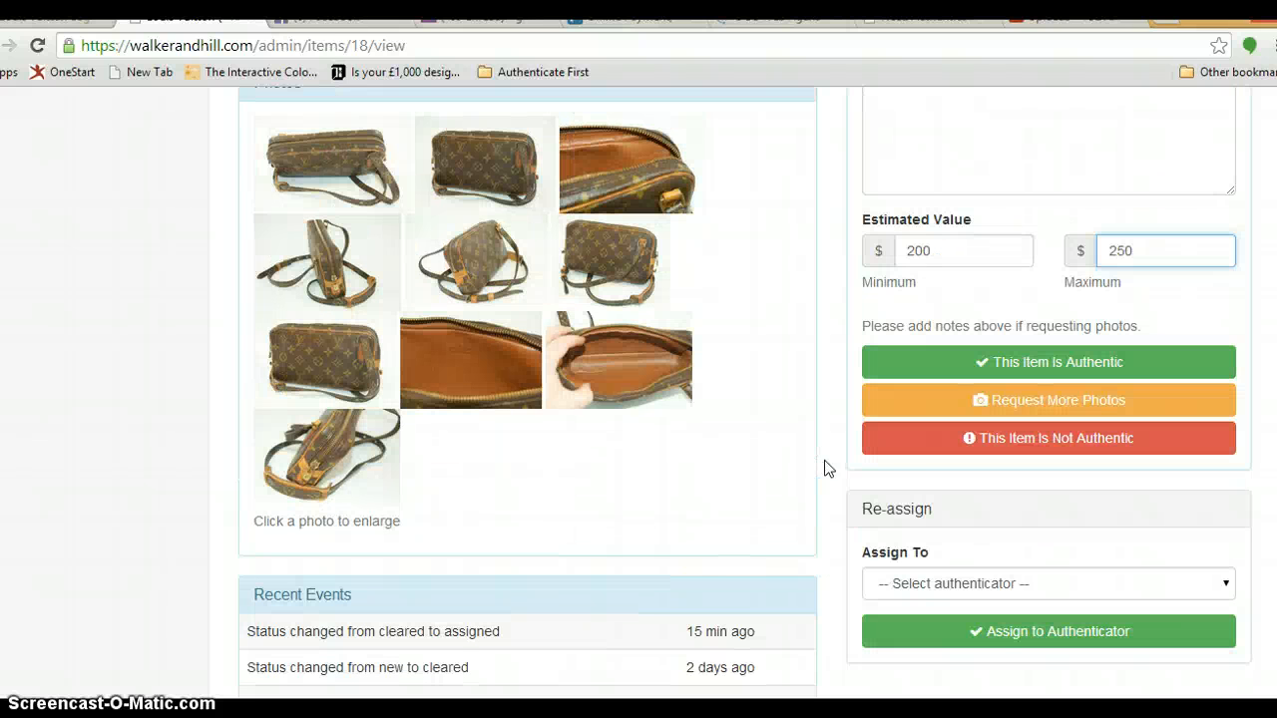
scroll(824, 460, up, 2)
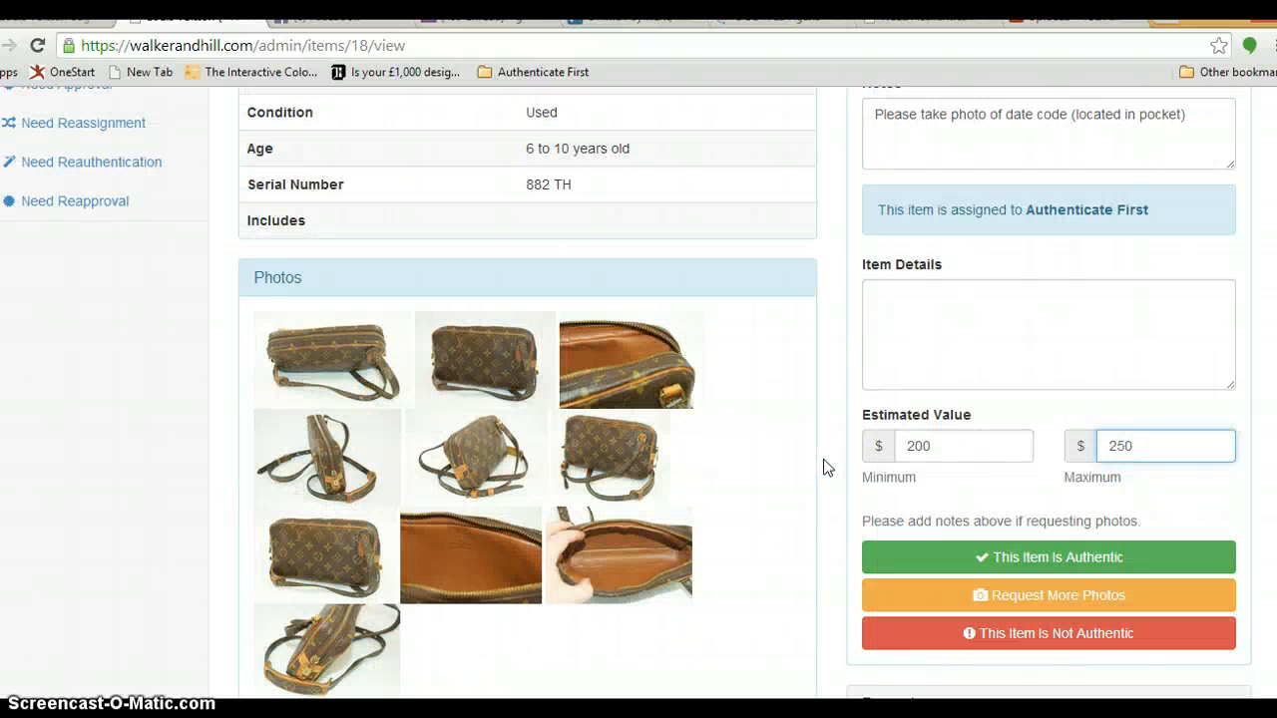
scroll(822, 467, up, 1)
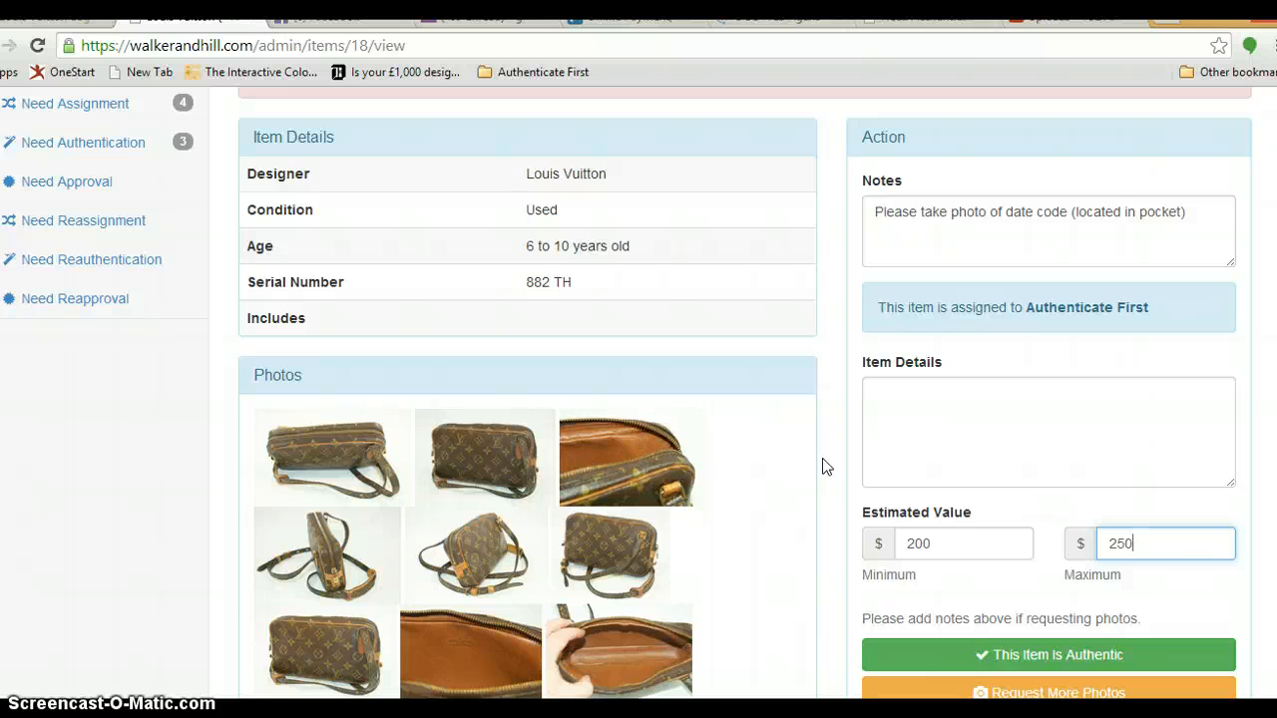
scroll(788, 452, up, 2)
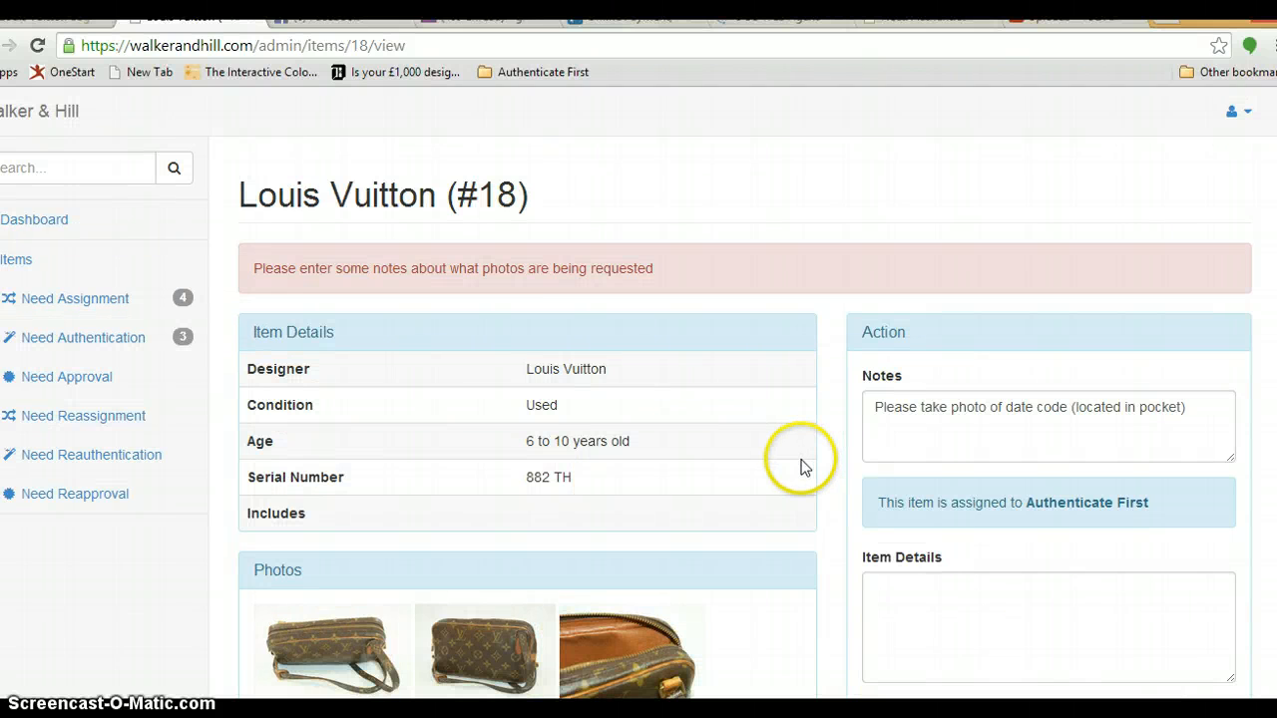
scroll(796, 463, down, 4)
scroll(798, 466, down, 1)
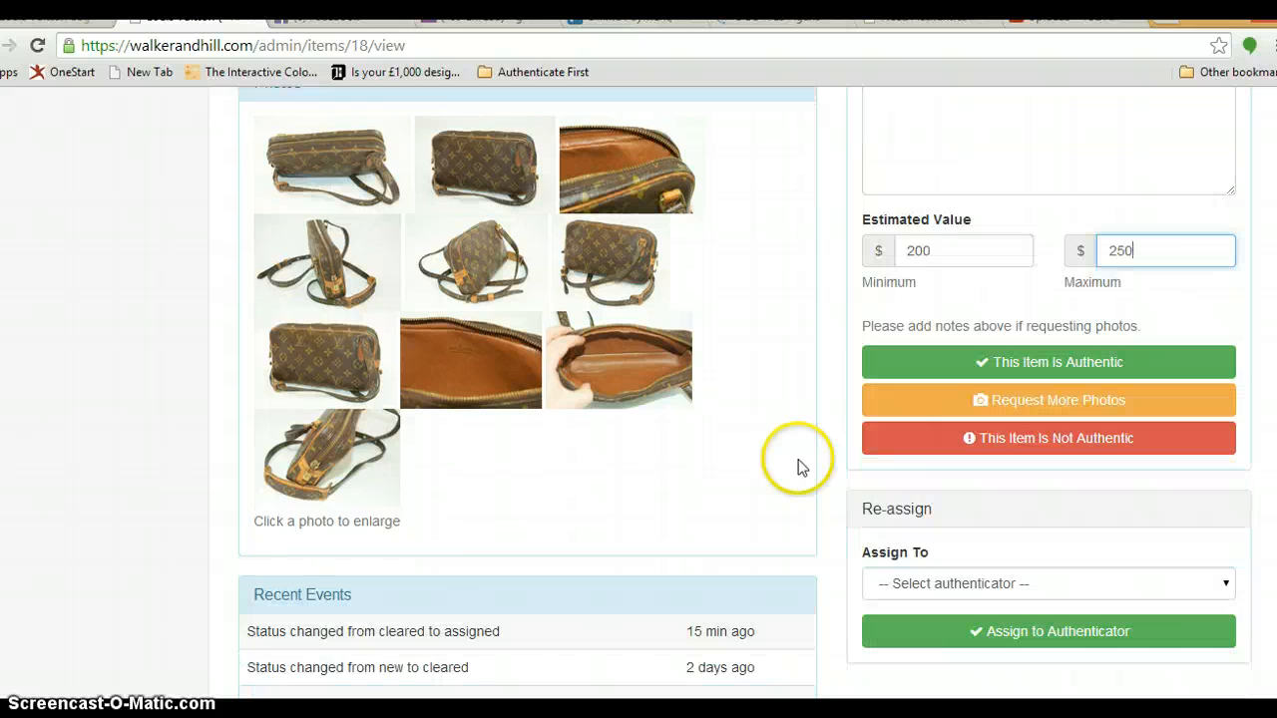
scroll(818, 467, up, 2)
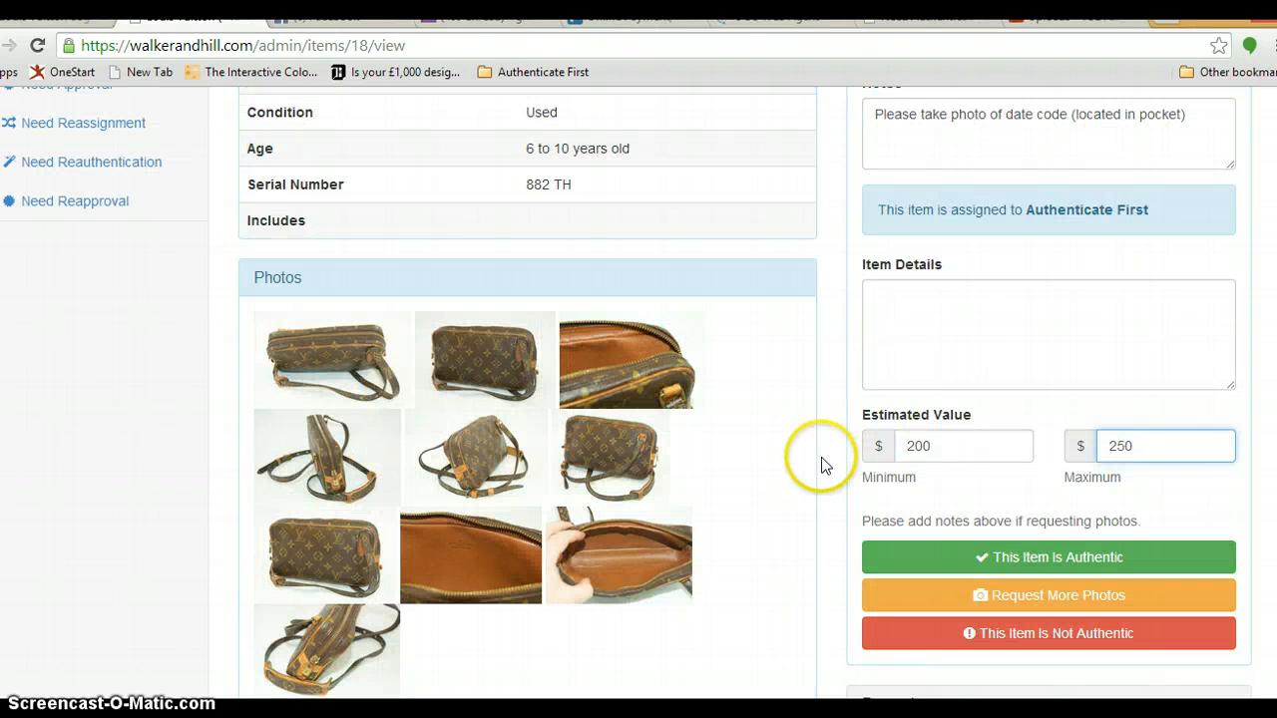
scroll(821, 464, up, 1)
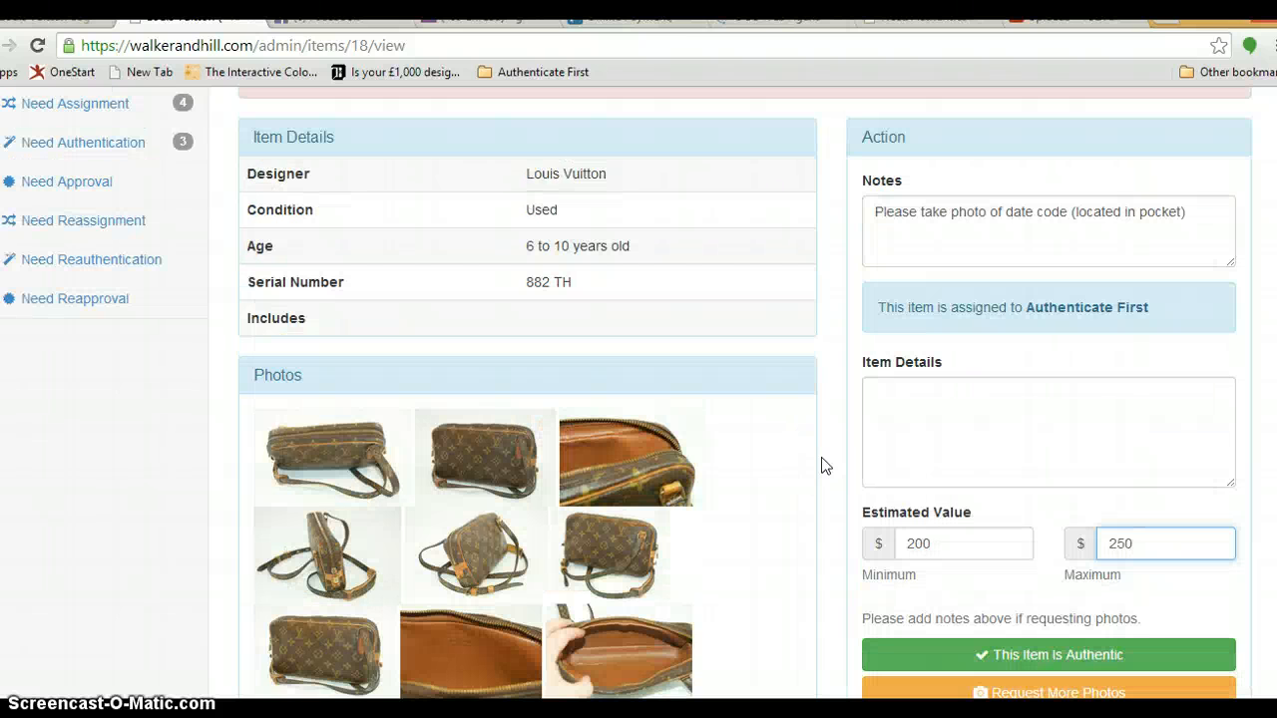
scroll(823, 486, down, 1)
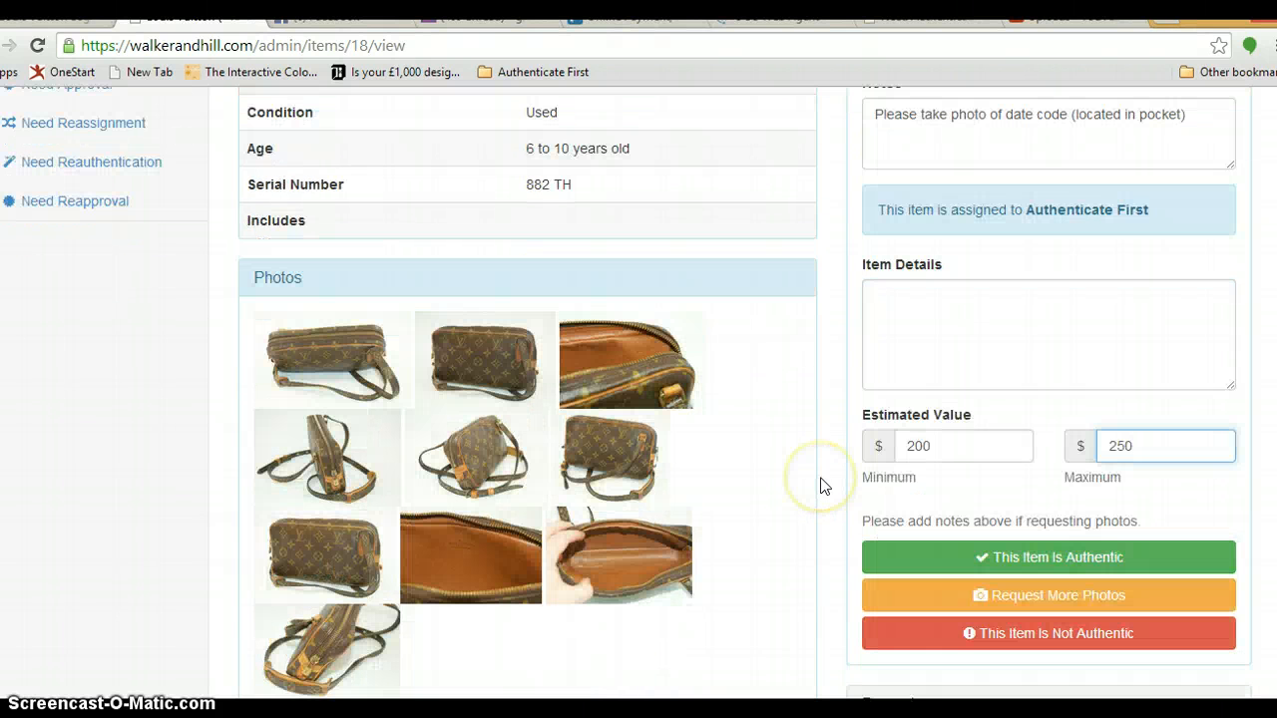